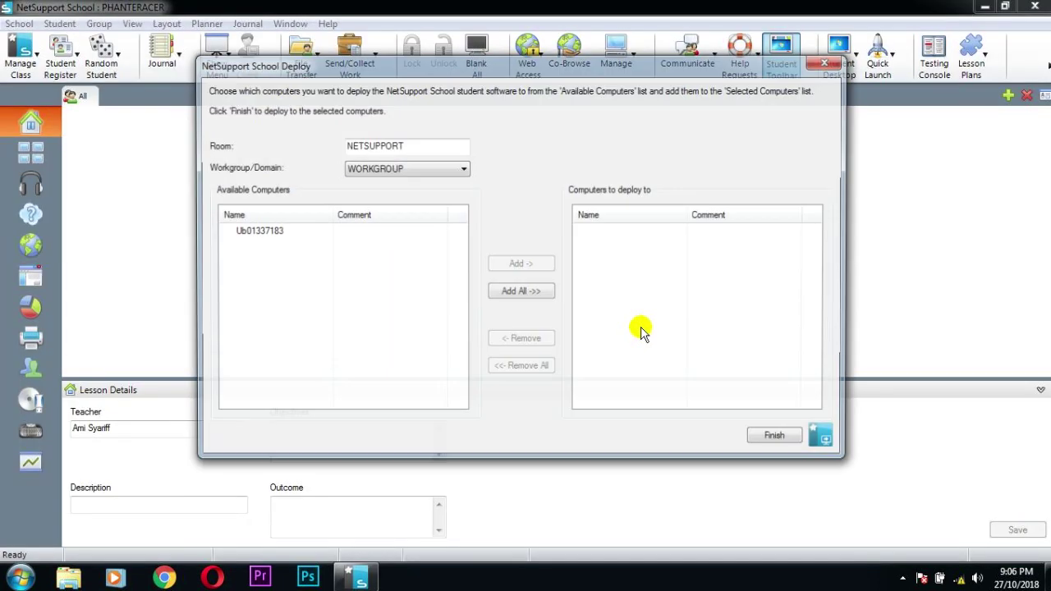
# - Finish the student software deployment dialog and save the lesson description as "BLOCK WEBSITE dan APPLICATION GAMES"
pyautogui.click(777, 438)
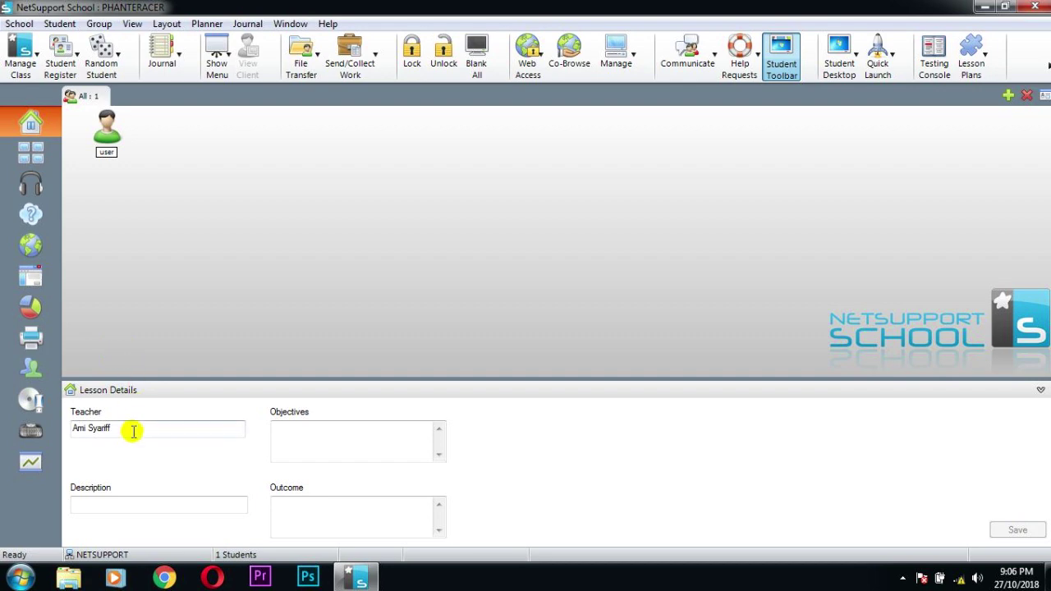
pyautogui.click(107, 135)
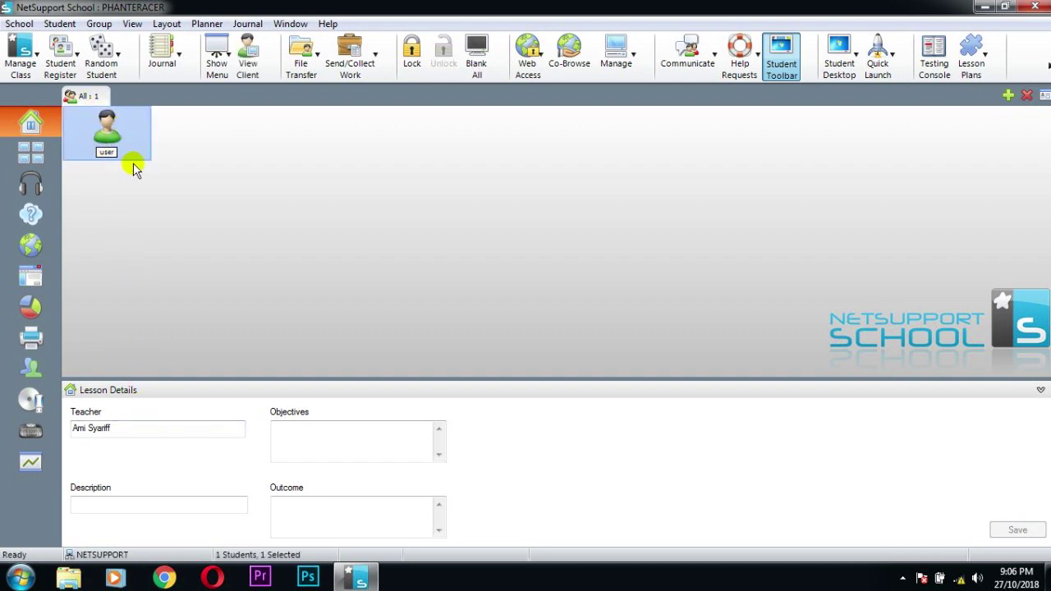
pyautogui.click(148, 429)
pyautogui.doubleClick(183, 422)
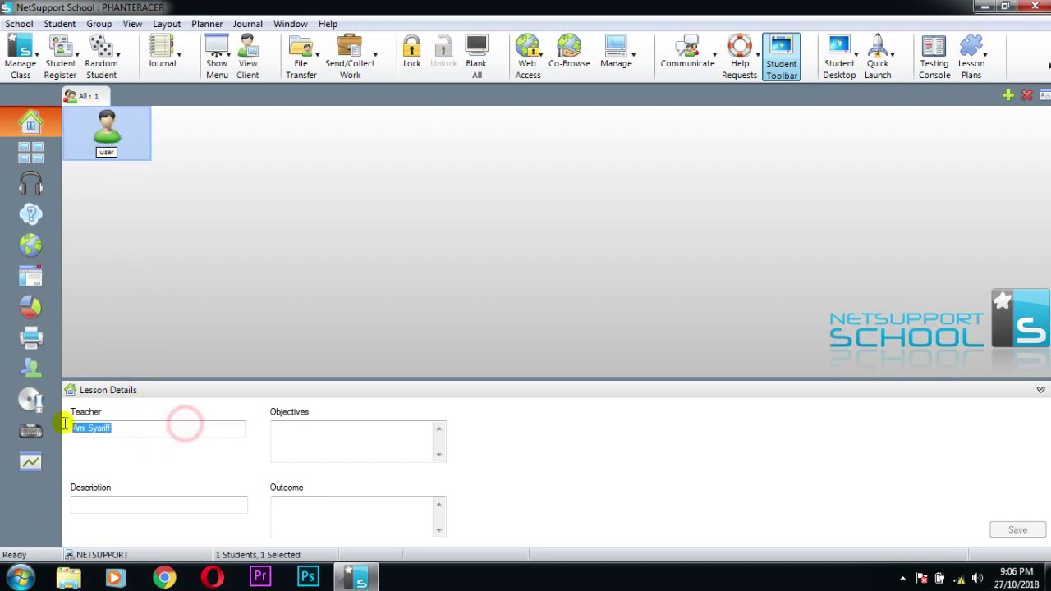
pyautogui.click(141, 423)
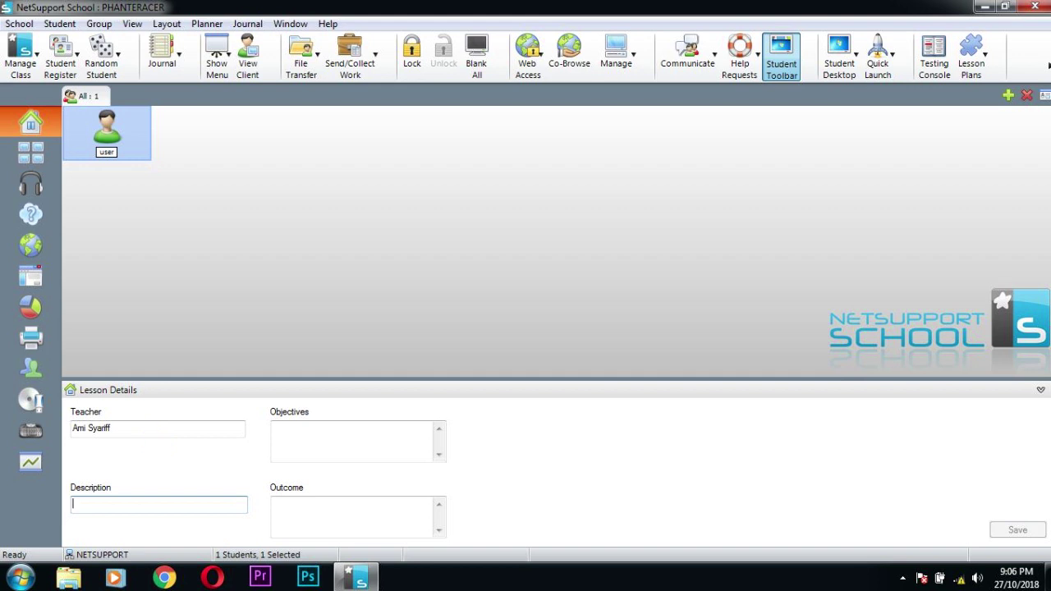
pyautogui.write('BL')
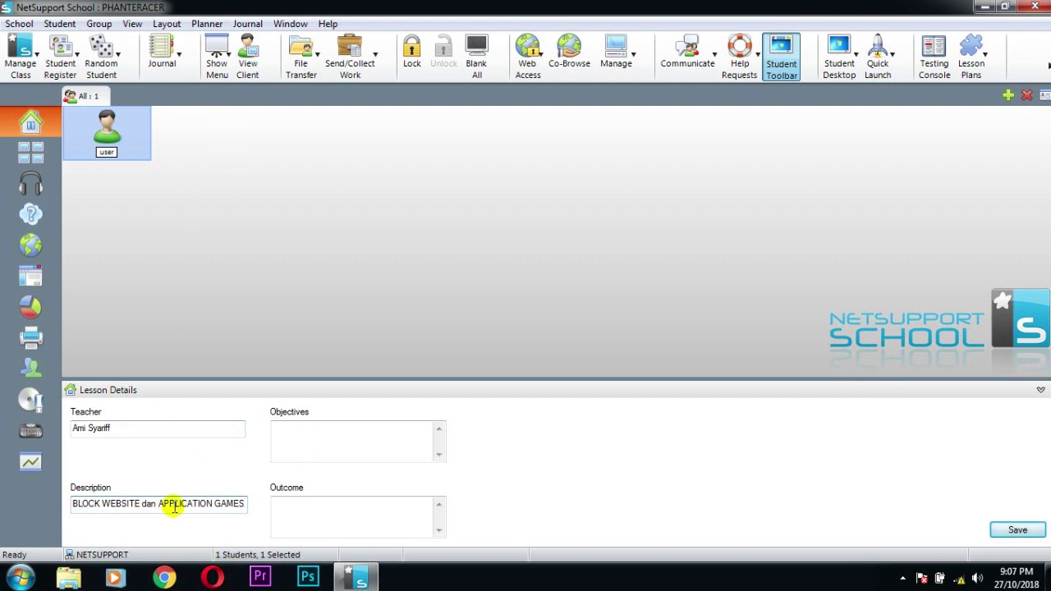
pyautogui.click(1034, 532)
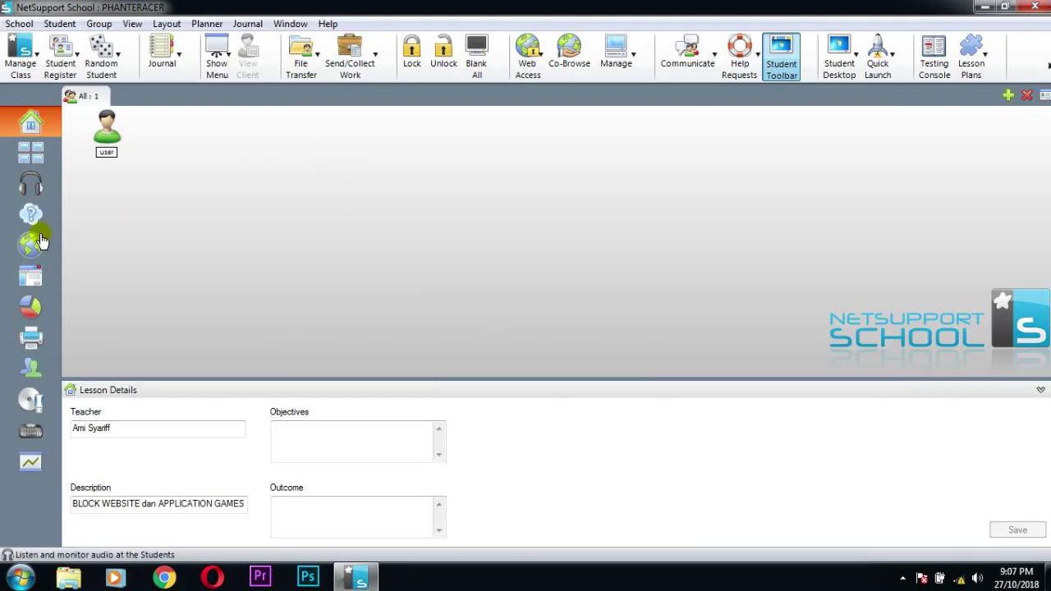
pyautogui.click(30, 246)
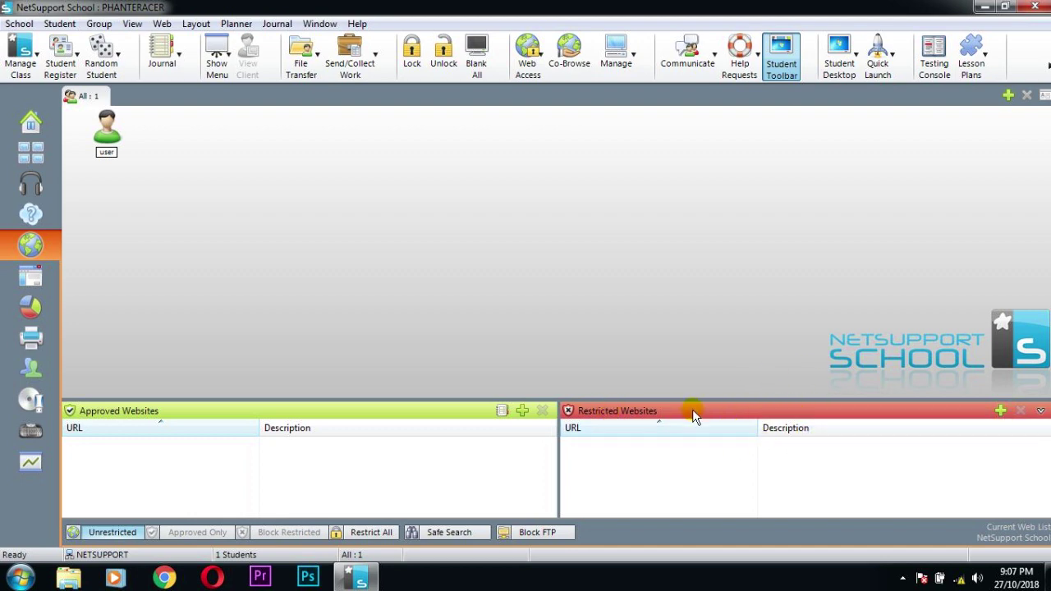
pyautogui.click(1001, 410)
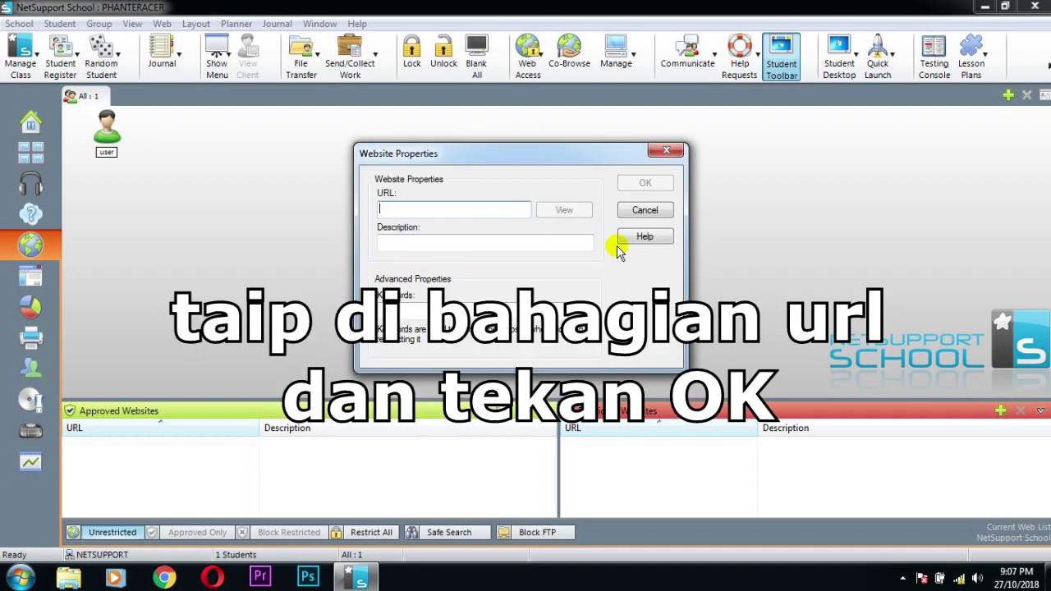
pyautogui.write('www.you')
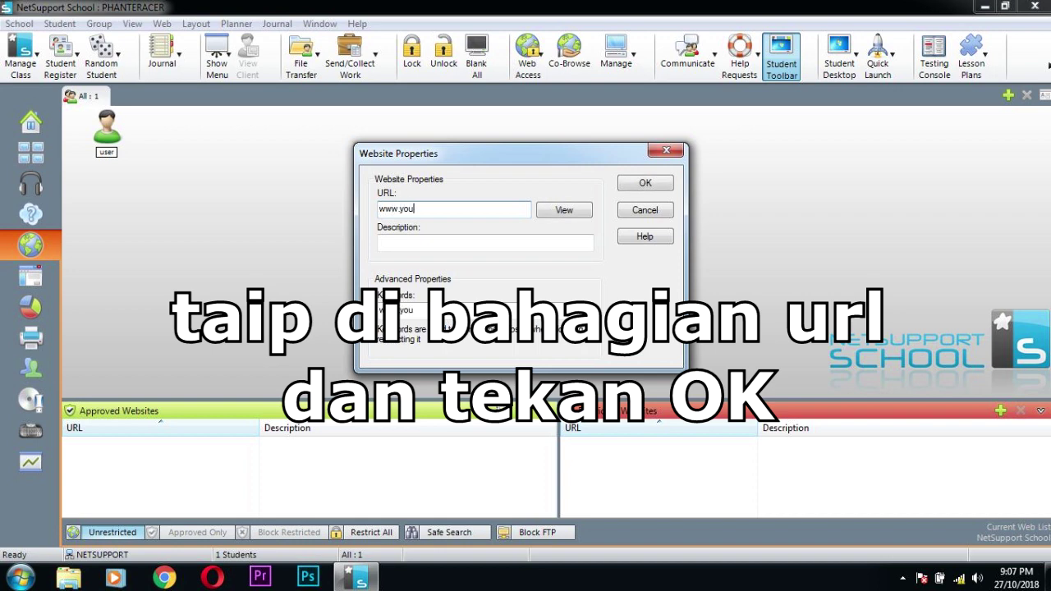
pyautogui.press('BackSpace')
pyautogui.press('BackSpace')
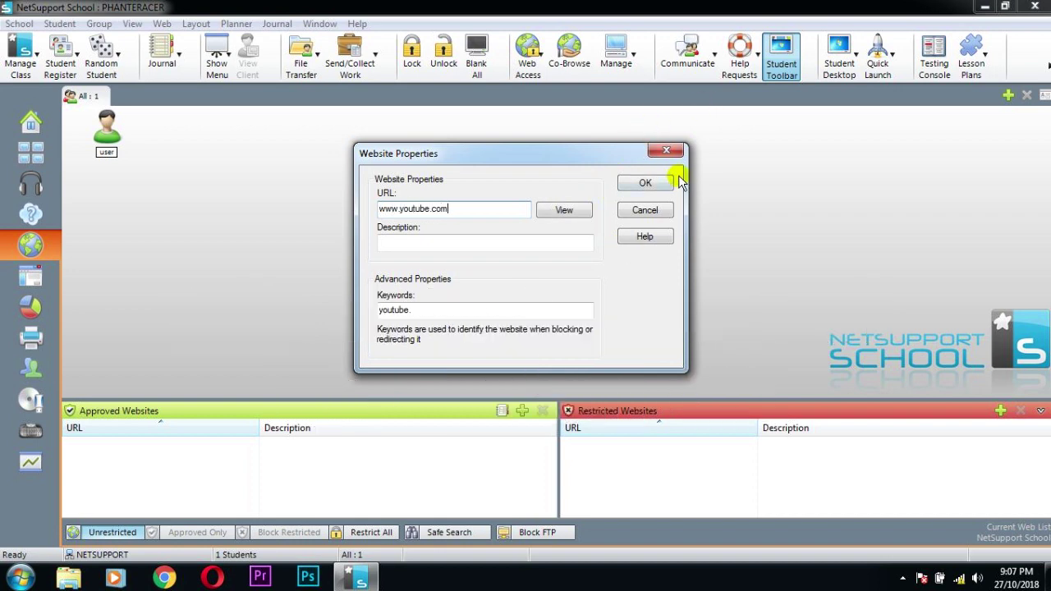
pyautogui.click(654, 185)
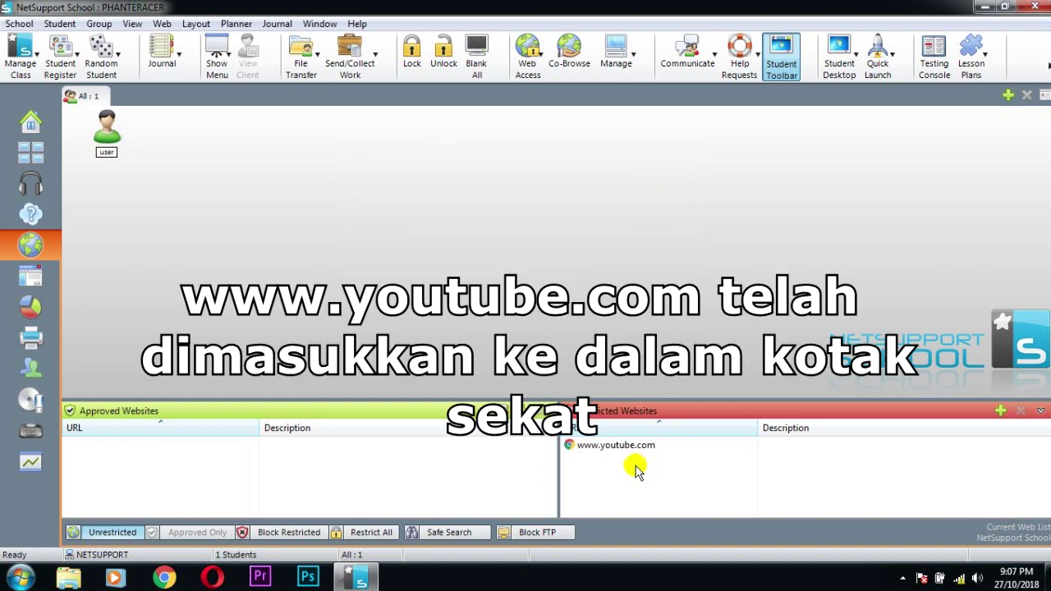
# - Turn on blocking of the restricted websites for all students
pyautogui.click(624, 447)
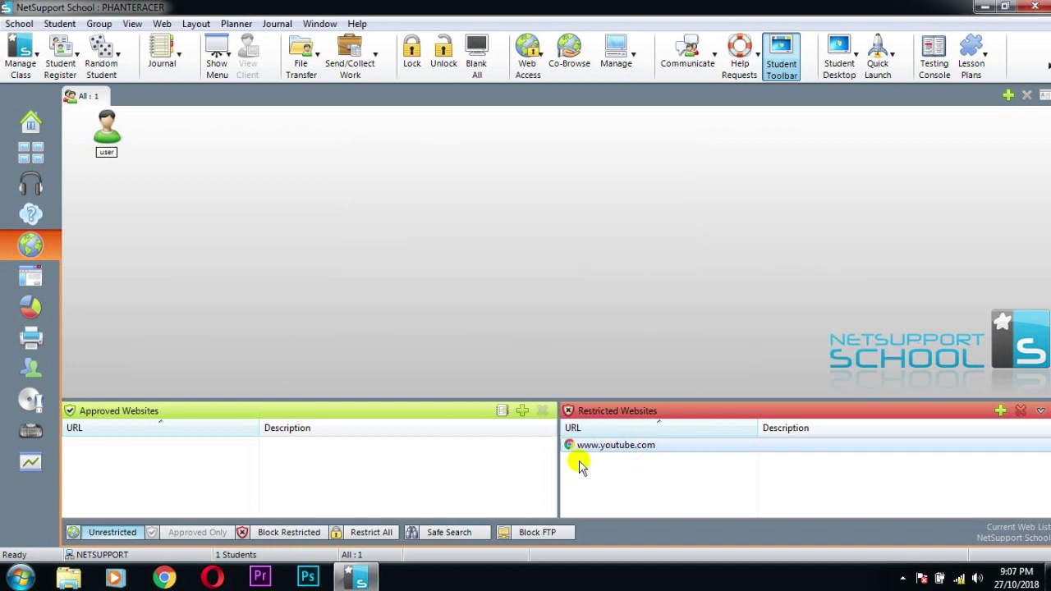
pyautogui.click(655, 494)
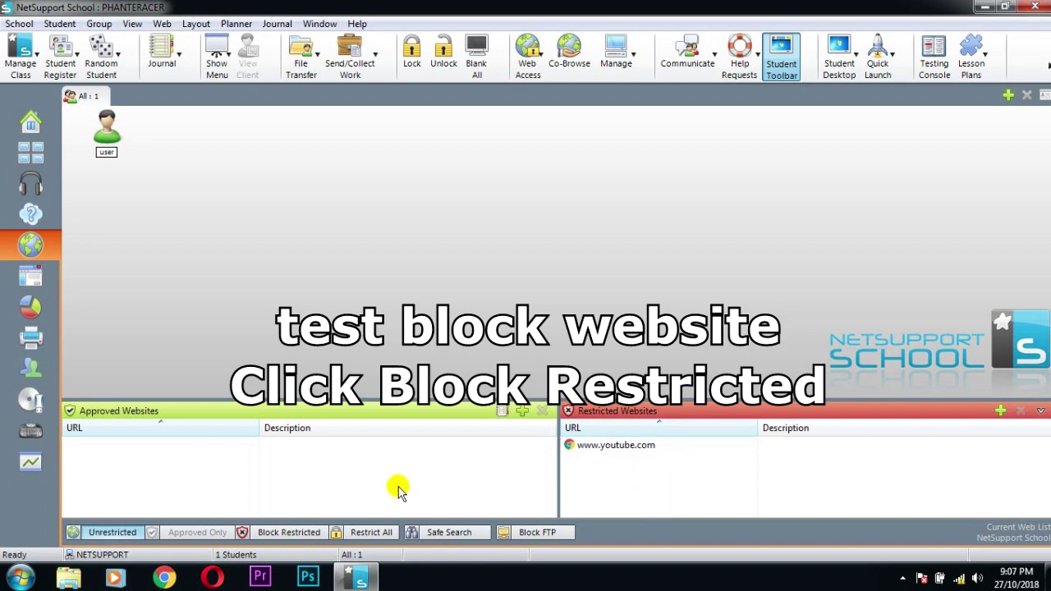
pyautogui.click(292, 533)
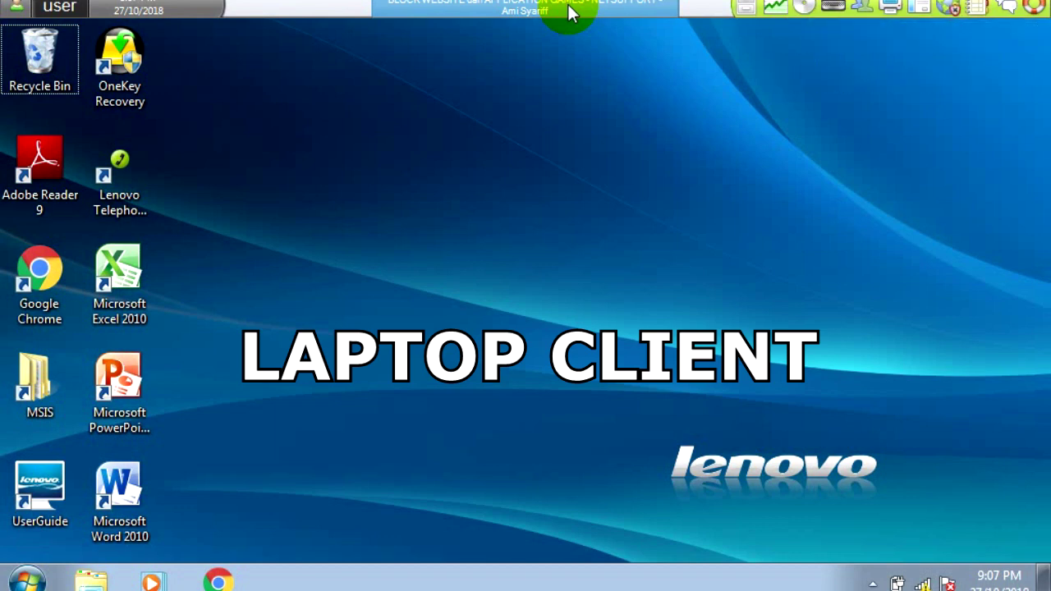
# - Switch to the client laptop and go to youtube.com in Google Chrome to test the website block
pyautogui.click(220, 576)
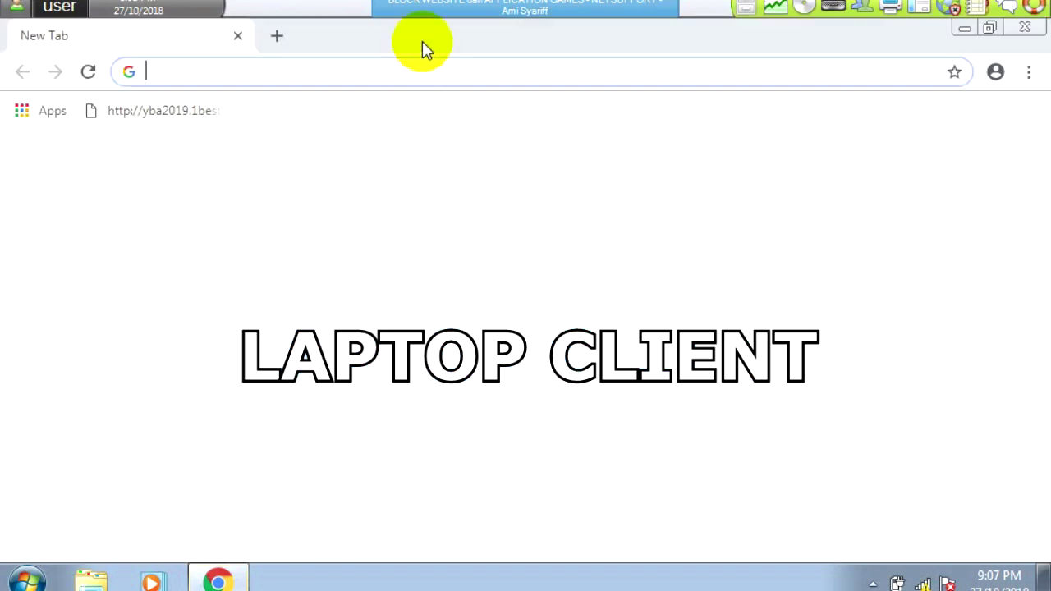
pyautogui.write('you')
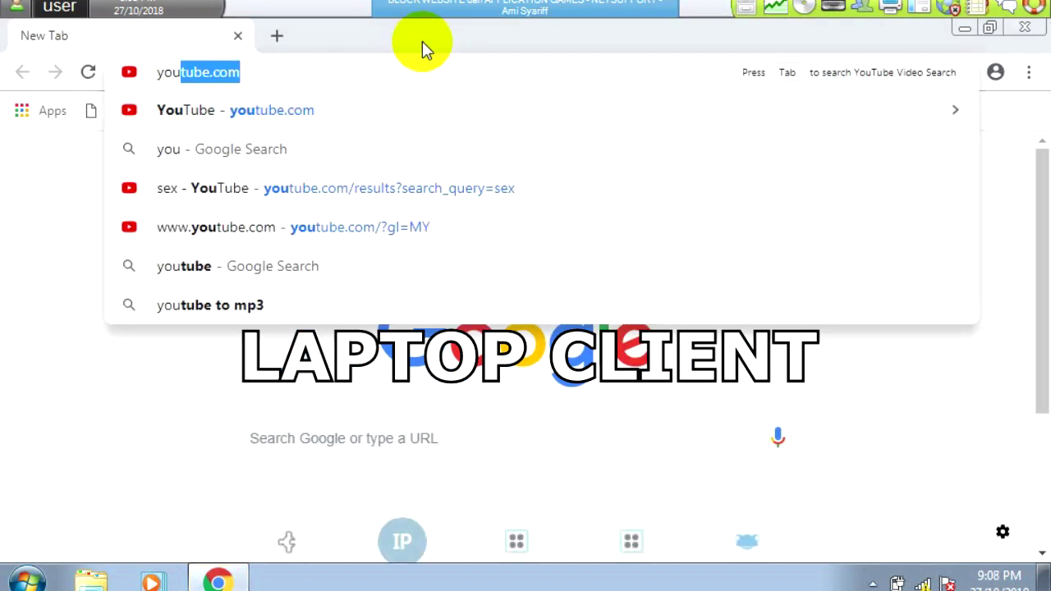
pyautogui.press('Return')
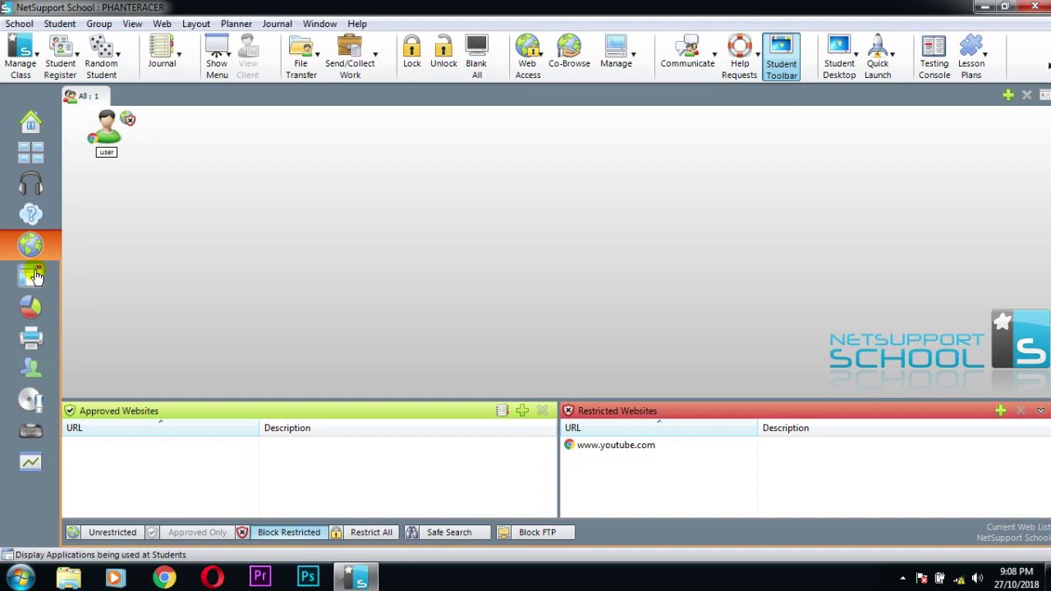
# - Add Chess.exe from C:\Program Files\Microsoft Games\Chess to the restricted applications in the teacher console
pyautogui.click(31, 276)
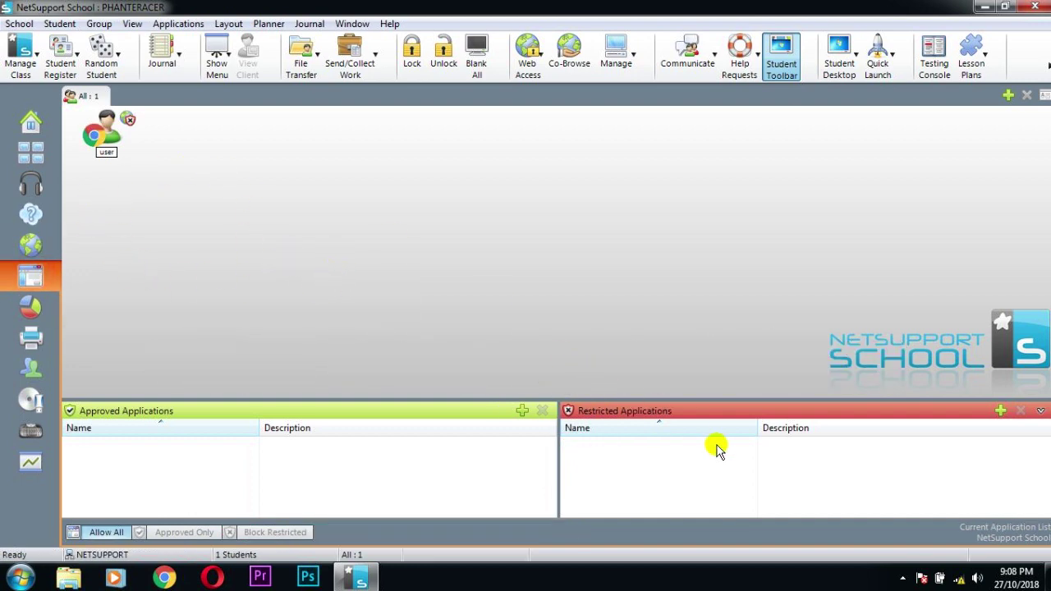
pyautogui.click(1002, 411)
pyautogui.click(593, 257)
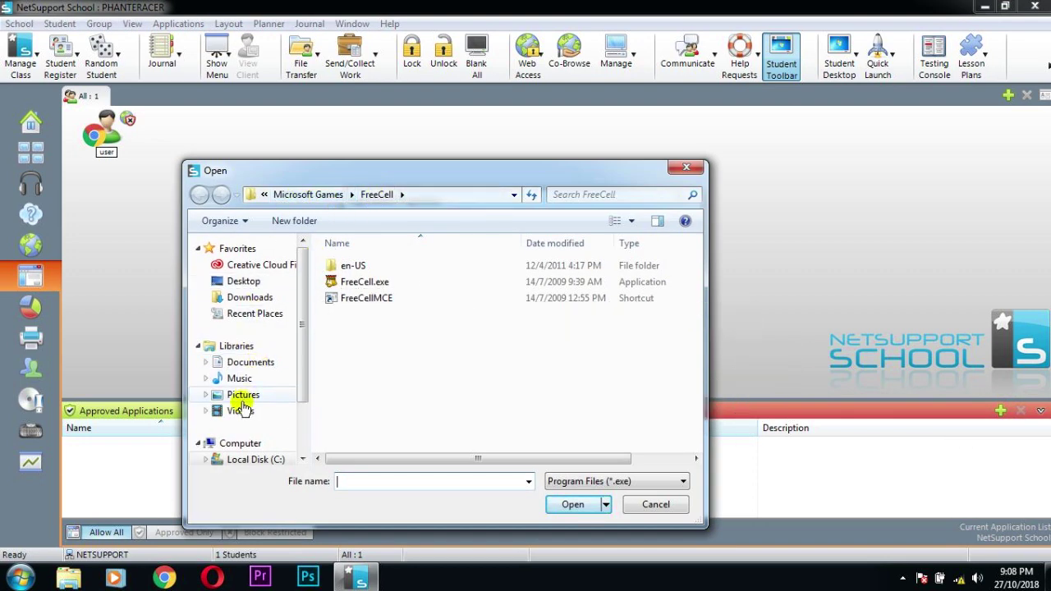
pyautogui.click(241, 443)
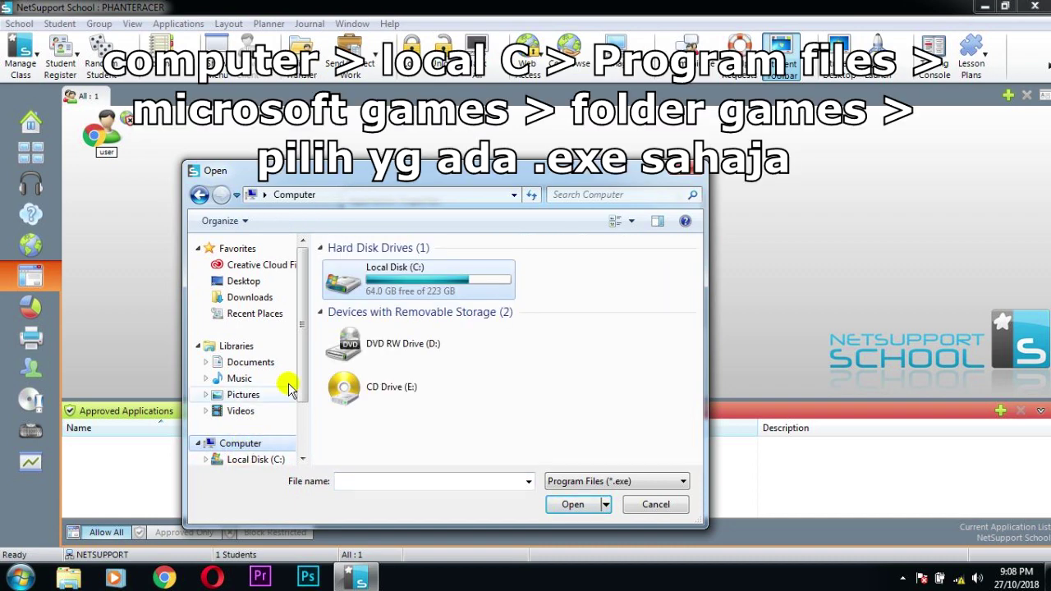
pyautogui.doubleClick(379, 282)
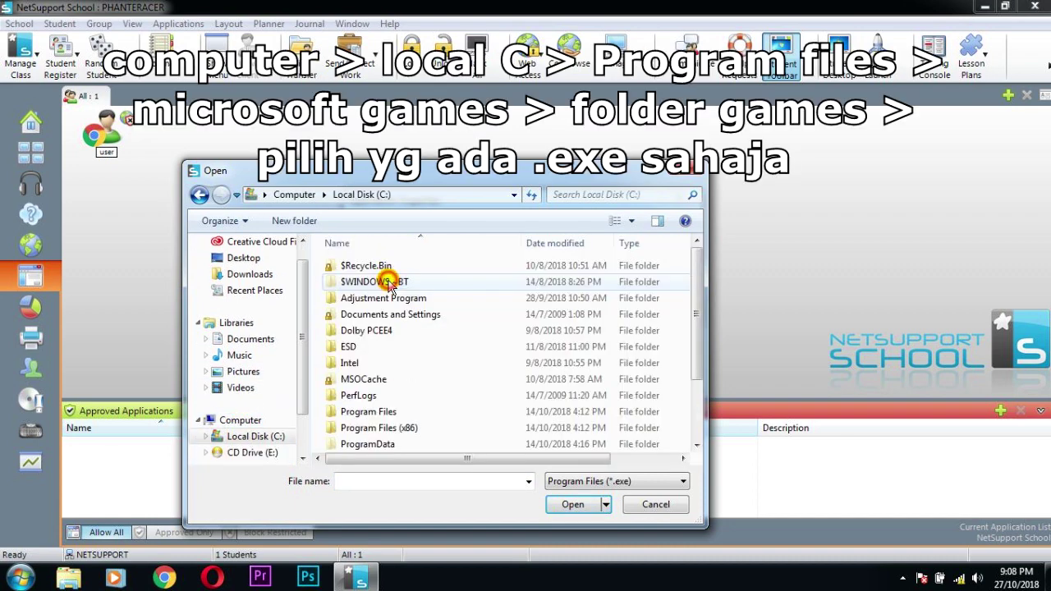
pyautogui.doubleClick(364, 413)
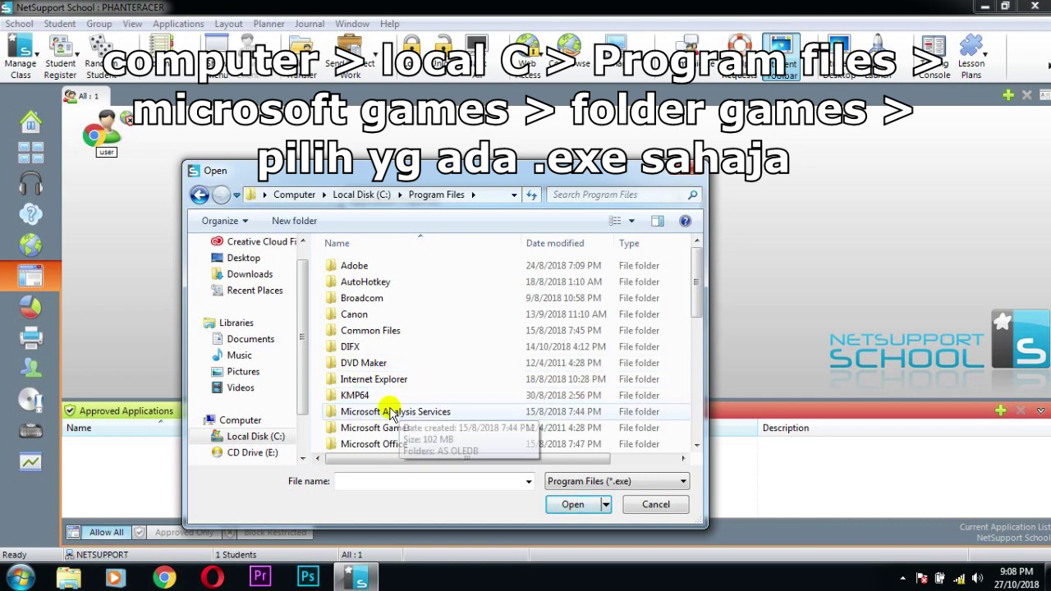
pyautogui.doubleClick(387, 428)
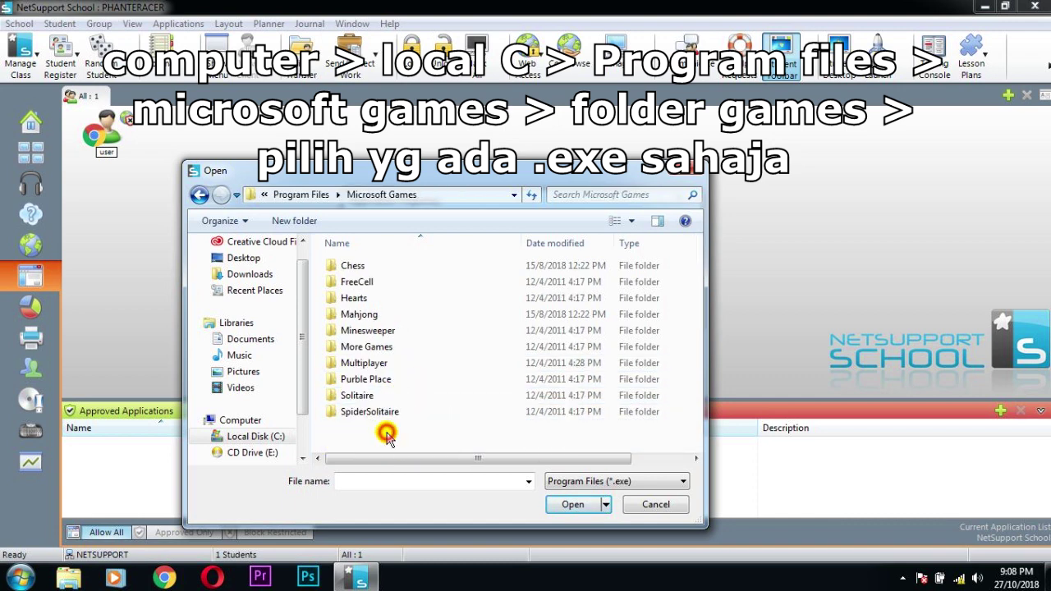
pyautogui.doubleClick(355, 265)
pyautogui.click(349, 284)
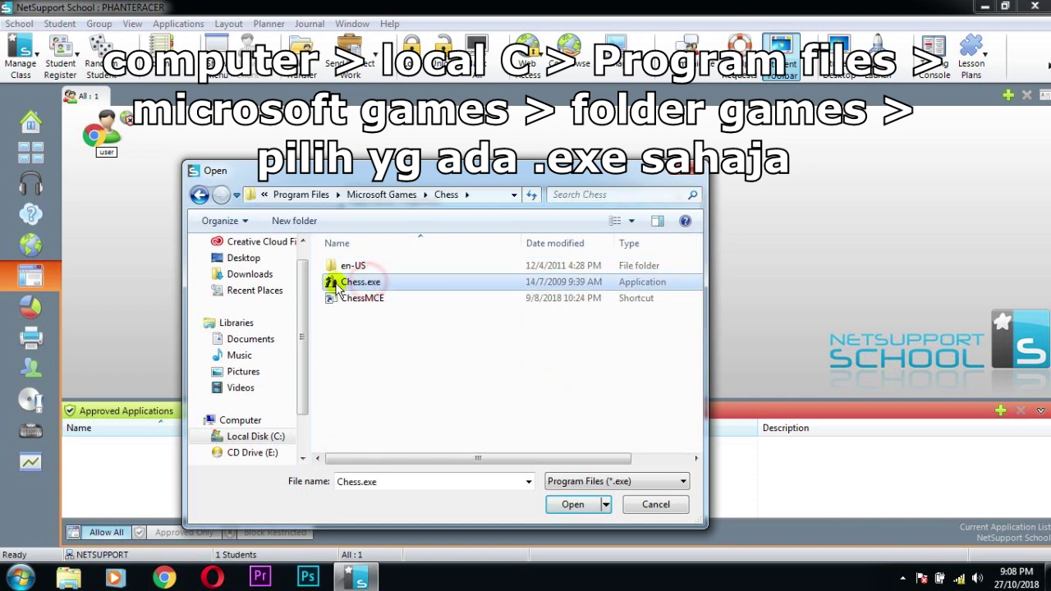
pyautogui.click(573, 504)
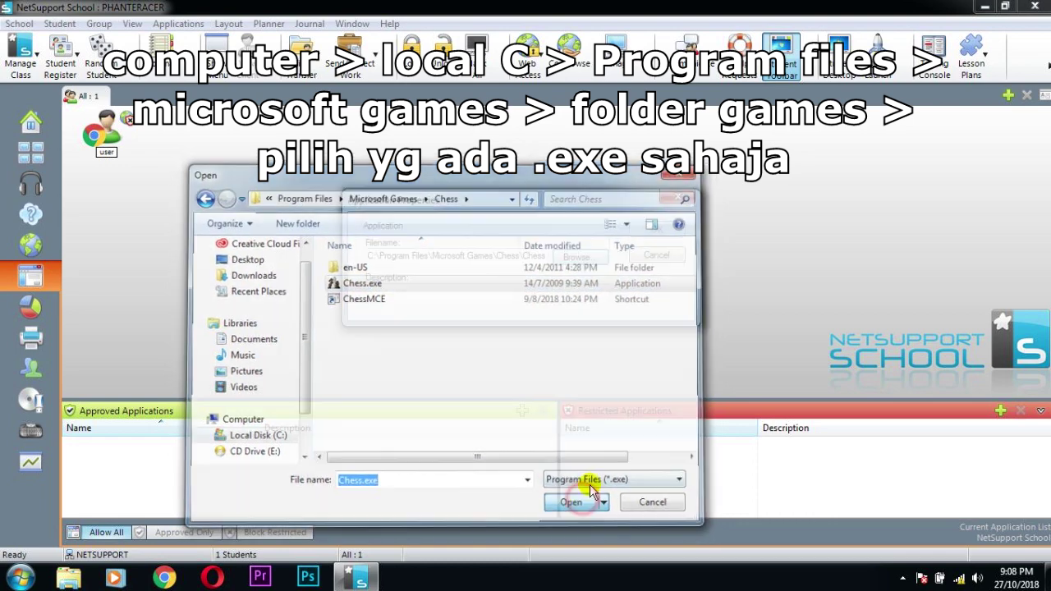
pyautogui.click(648, 228)
pyautogui.click(586, 456)
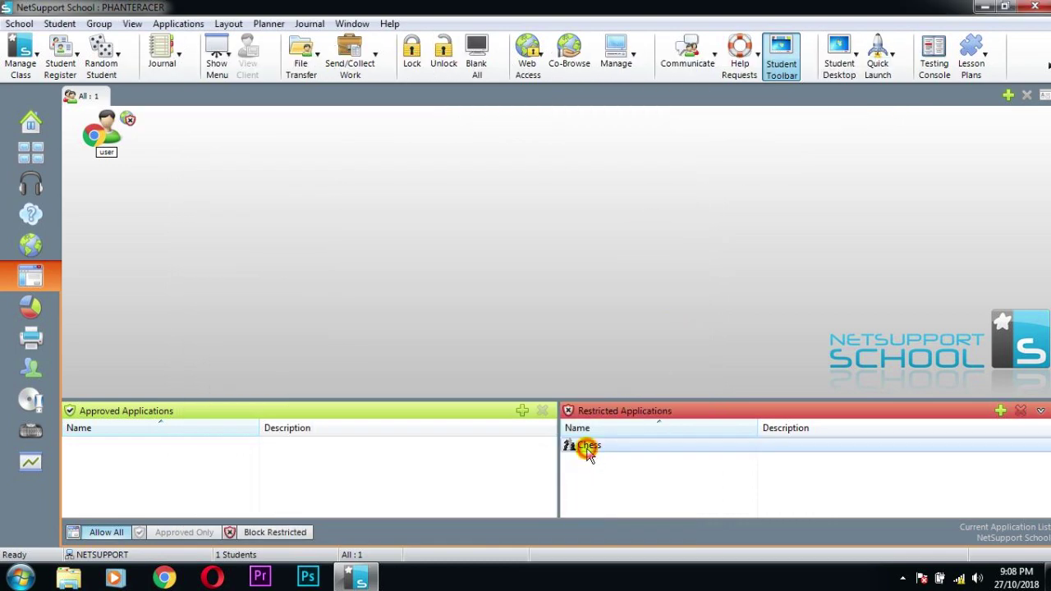
# - Add FreeCell.exe from the Microsoft Games\FreeCell folder to the restricted applications and turn on blocking of restricted applications
pyautogui.click(1001, 411)
pyautogui.click(570, 258)
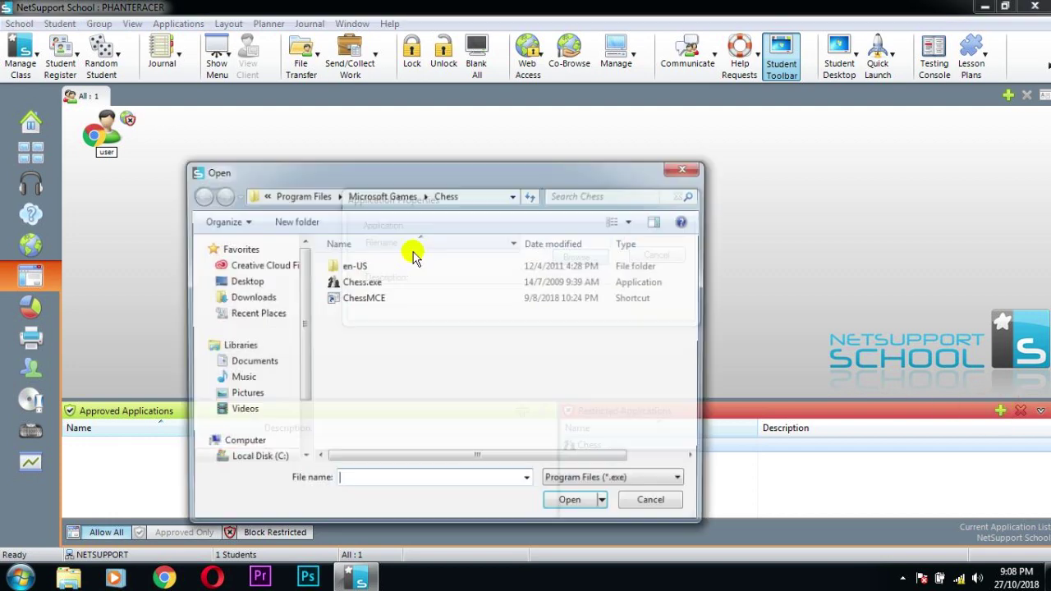
pyautogui.click(383, 196)
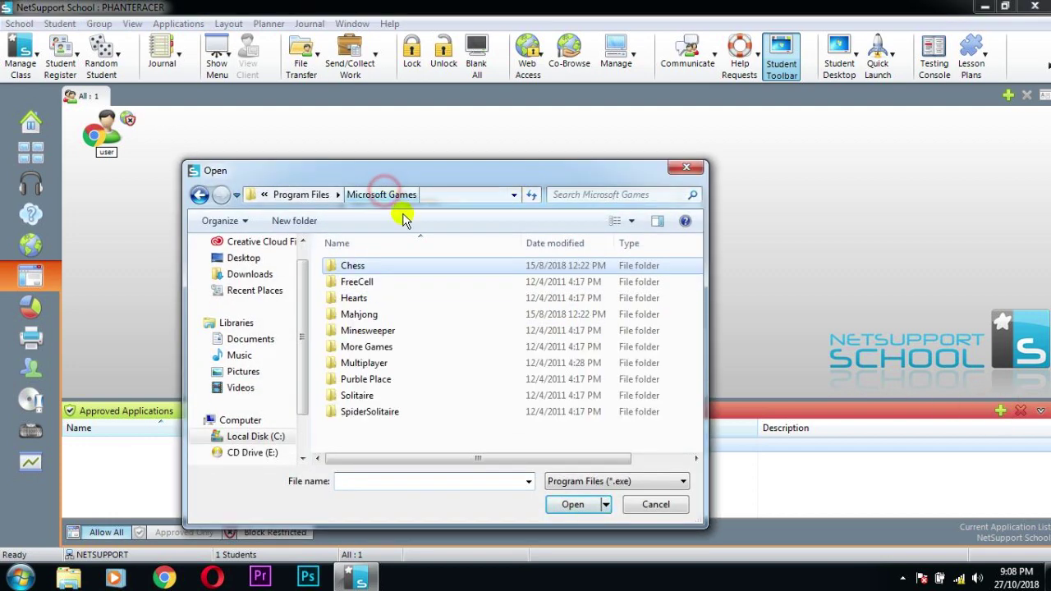
pyautogui.doubleClick(358, 283)
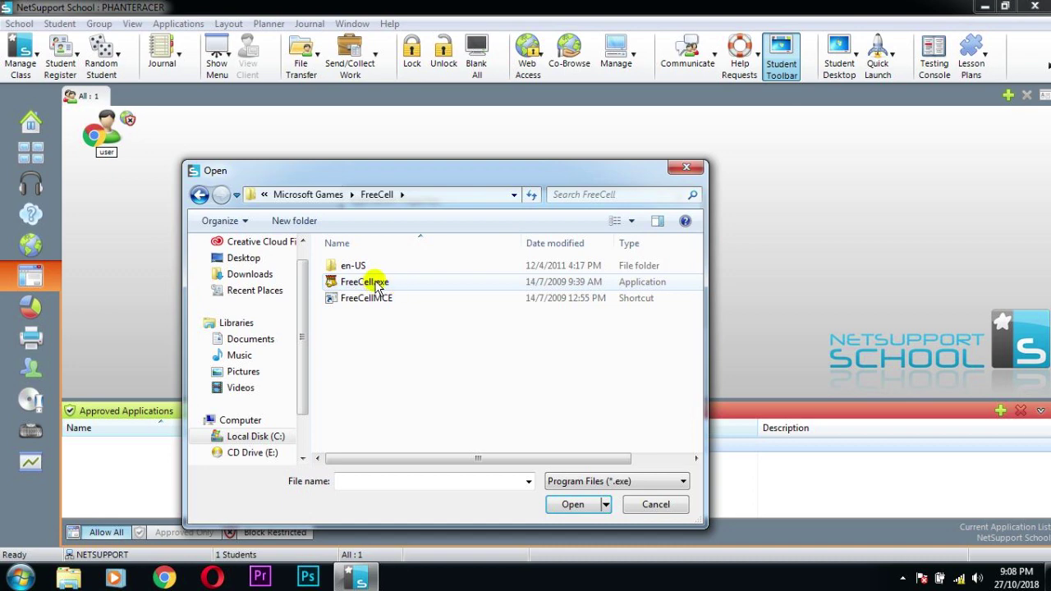
pyautogui.doubleClick(377, 284)
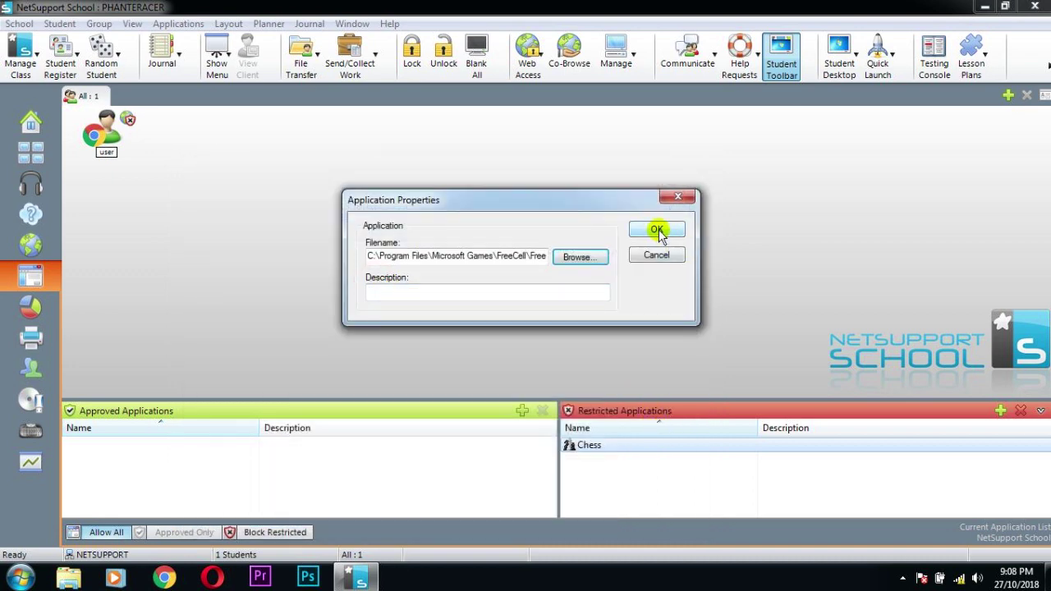
pyautogui.click(657, 231)
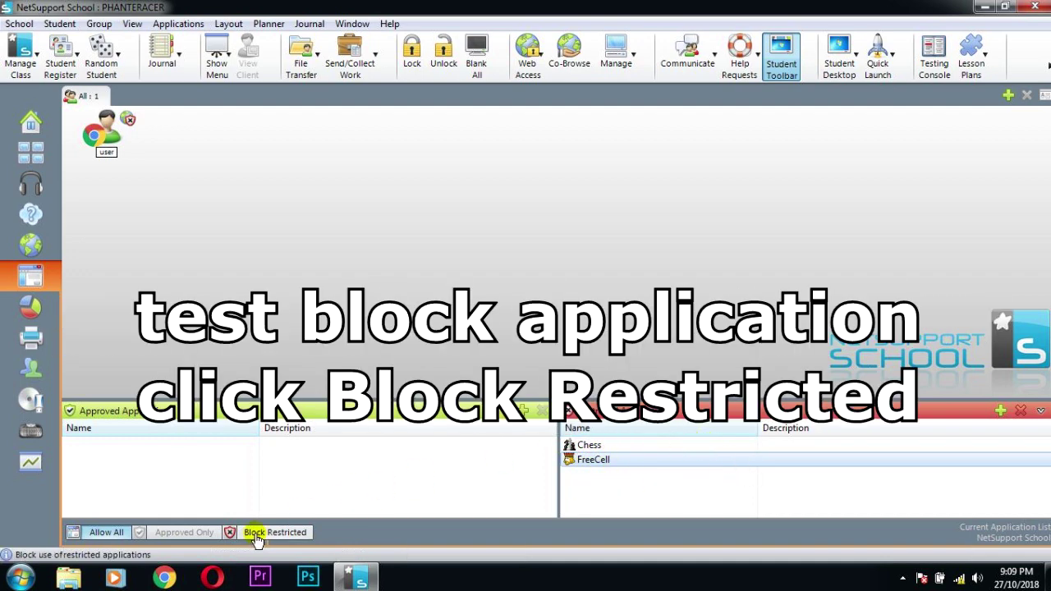
pyautogui.click(256, 533)
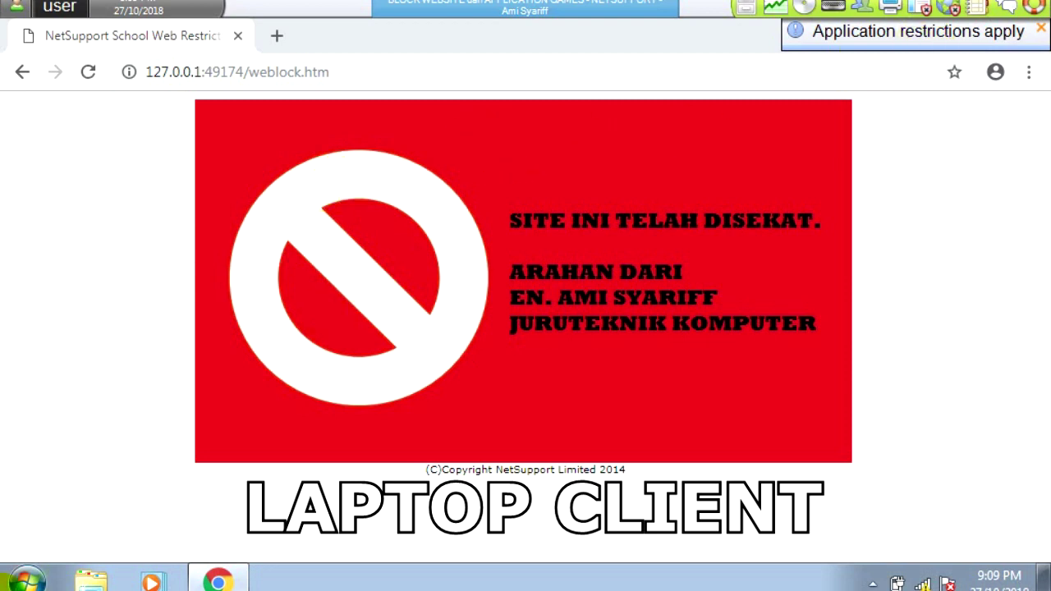
# - Switch to the client laptop, launch Chess Titans from the Games folder to test the application block, and dismiss the notice
pyautogui.click(27, 580)
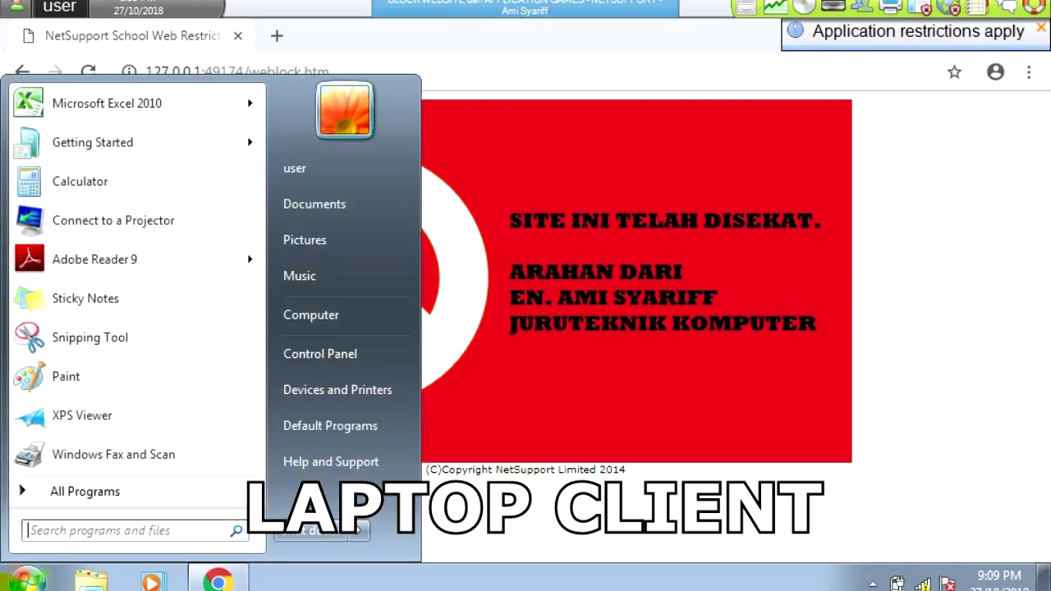
pyautogui.click(142, 490)
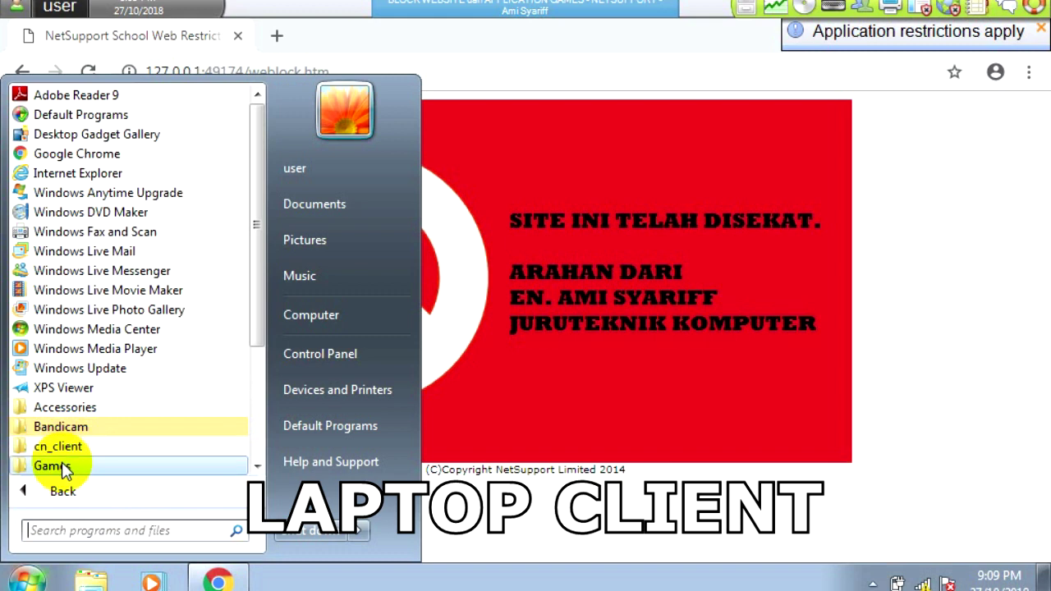
pyautogui.click(55, 467)
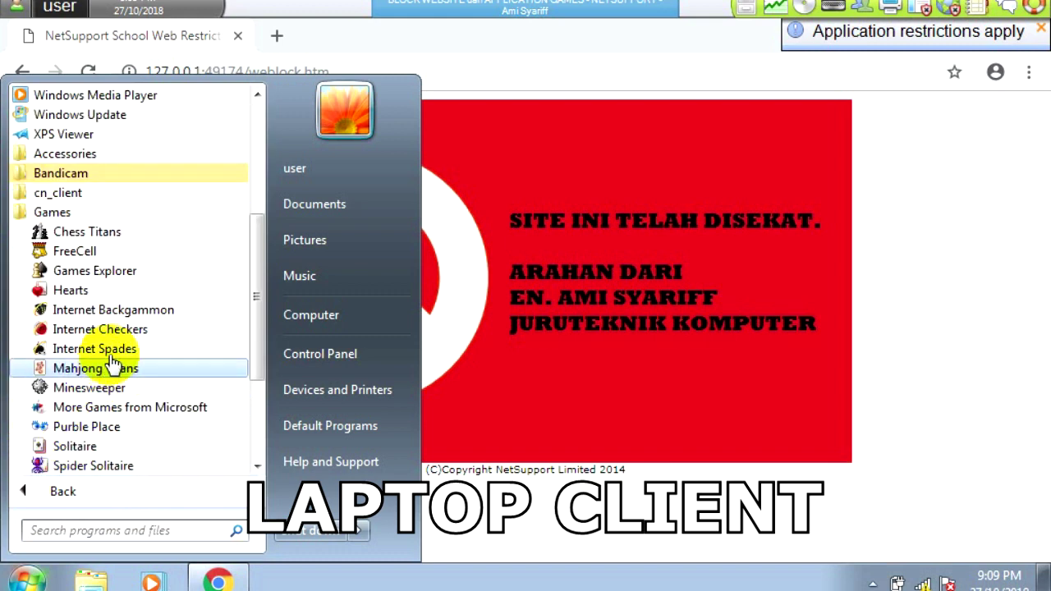
pyautogui.click(72, 233)
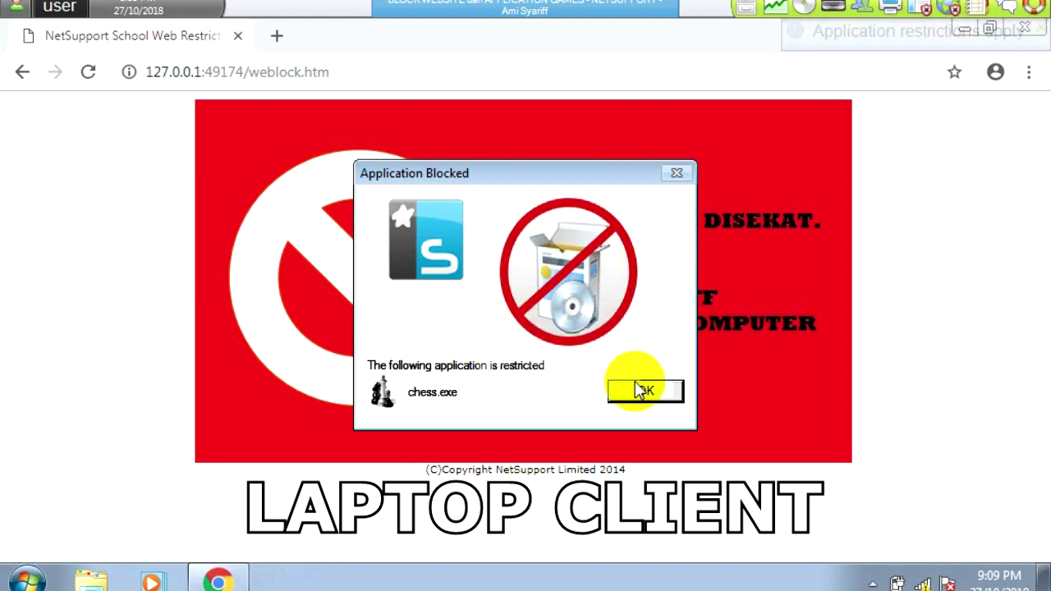
pyautogui.click(636, 386)
# - Launch FreeCell on the client laptop to test its block and dismiss the notice
pyautogui.click(27, 580)
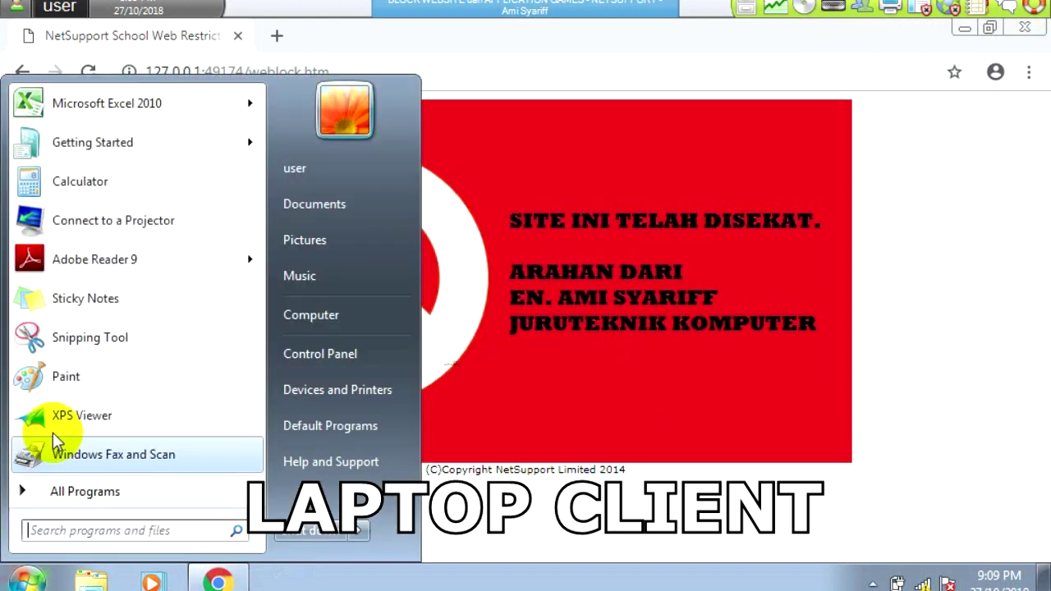
pyautogui.click(99, 493)
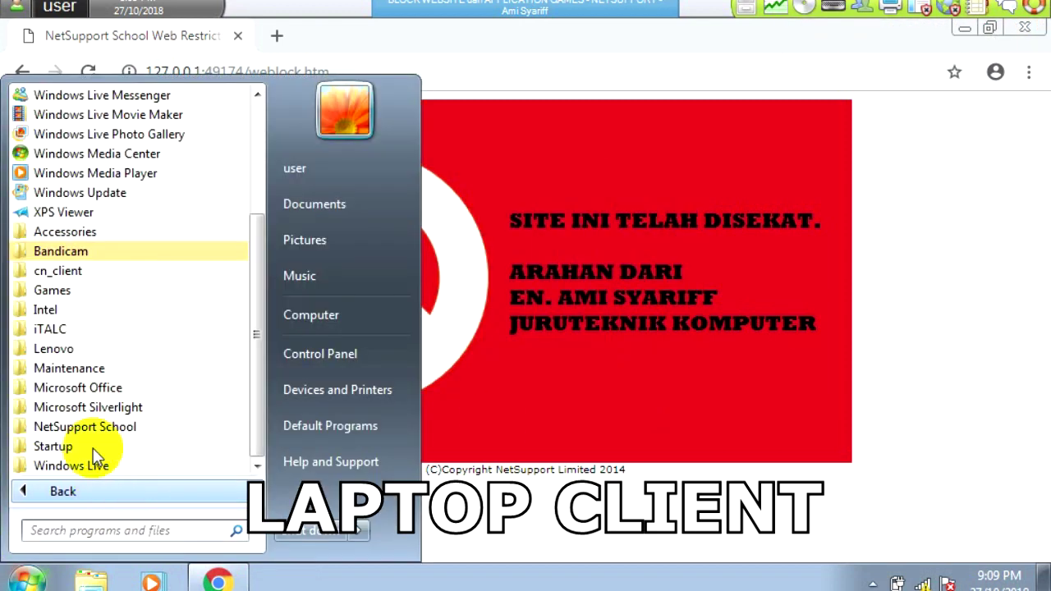
pyautogui.click(57, 291)
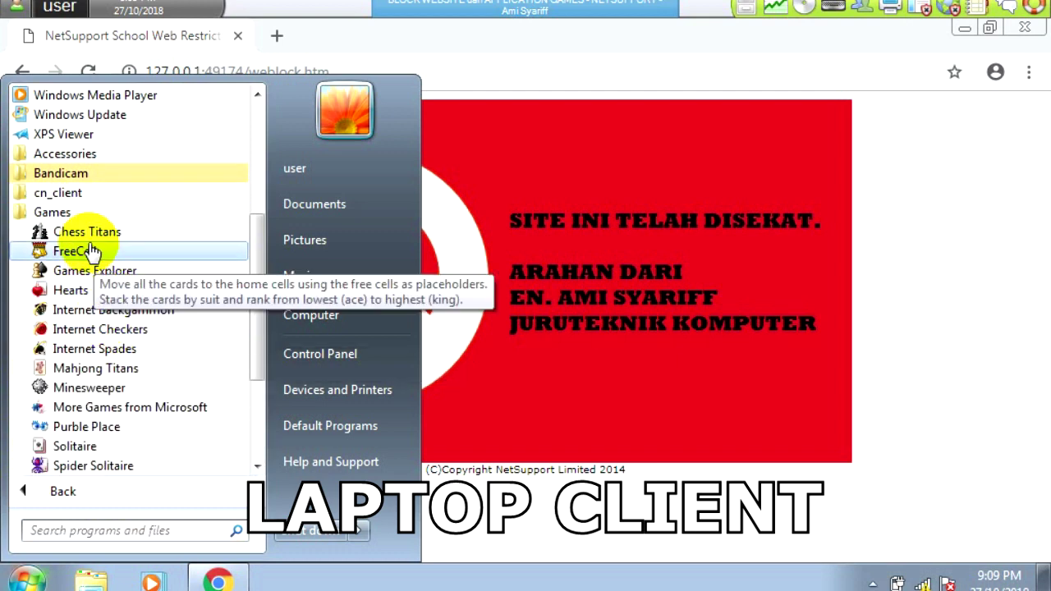
pyautogui.click(90, 251)
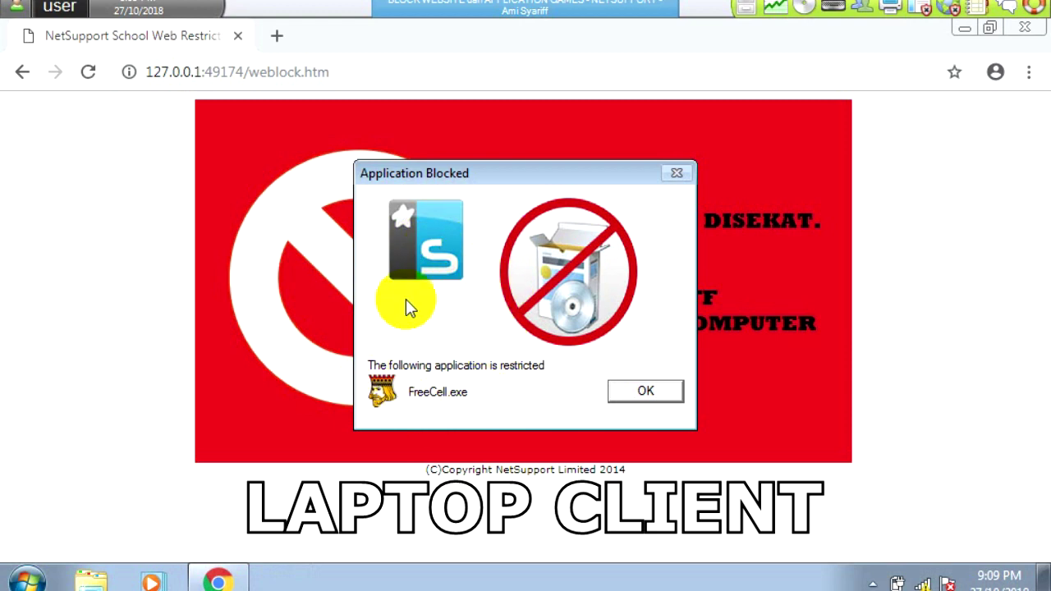
pyautogui.click(645, 398)
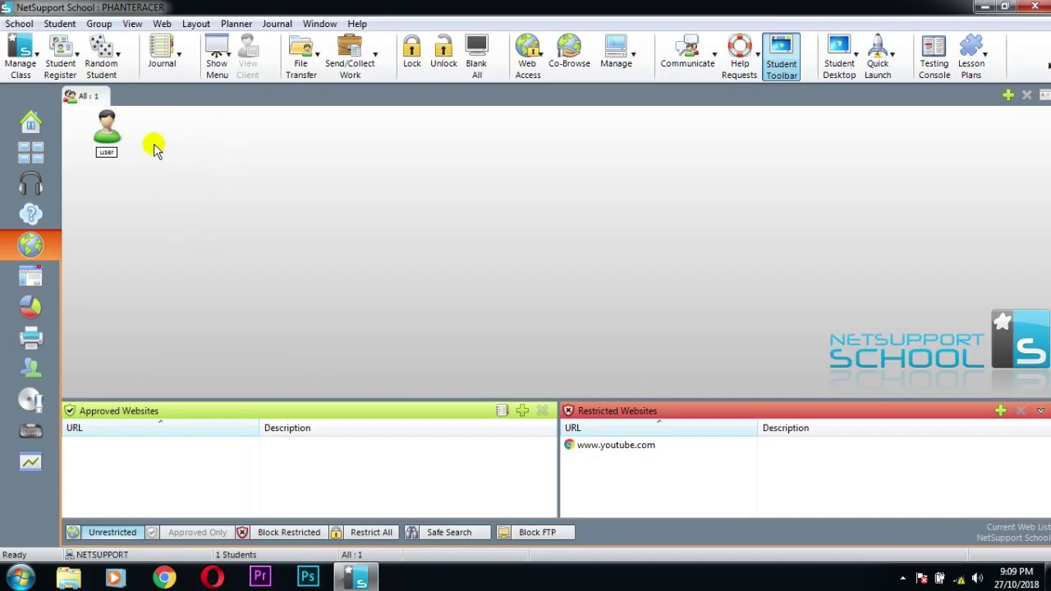
# - In the teacher console's configuration, set the startup restrictions to Block Restricted Websites for Web and Block Restricted Applications for Applications
pyautogui.click(19, 23)
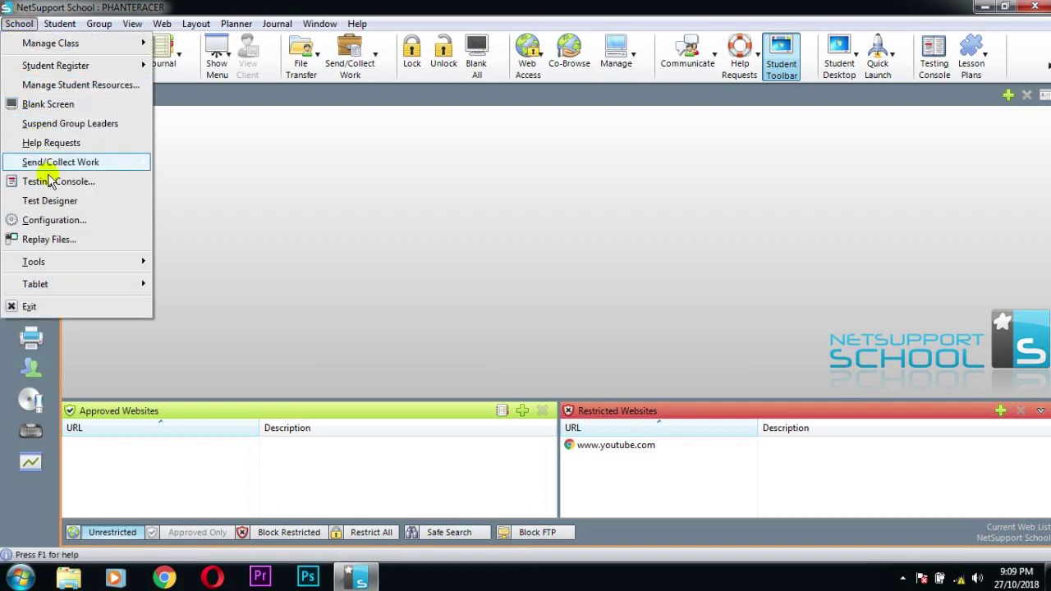
pyautogui.click(53, 220)
pyautogui.click(94, 101)
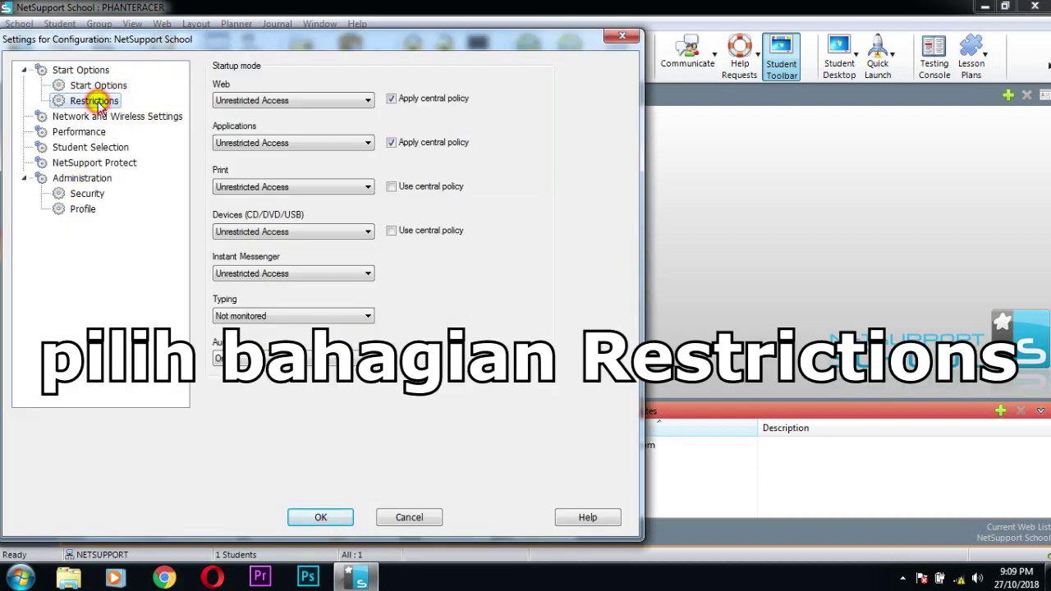
pyautogui.click(257, 102)
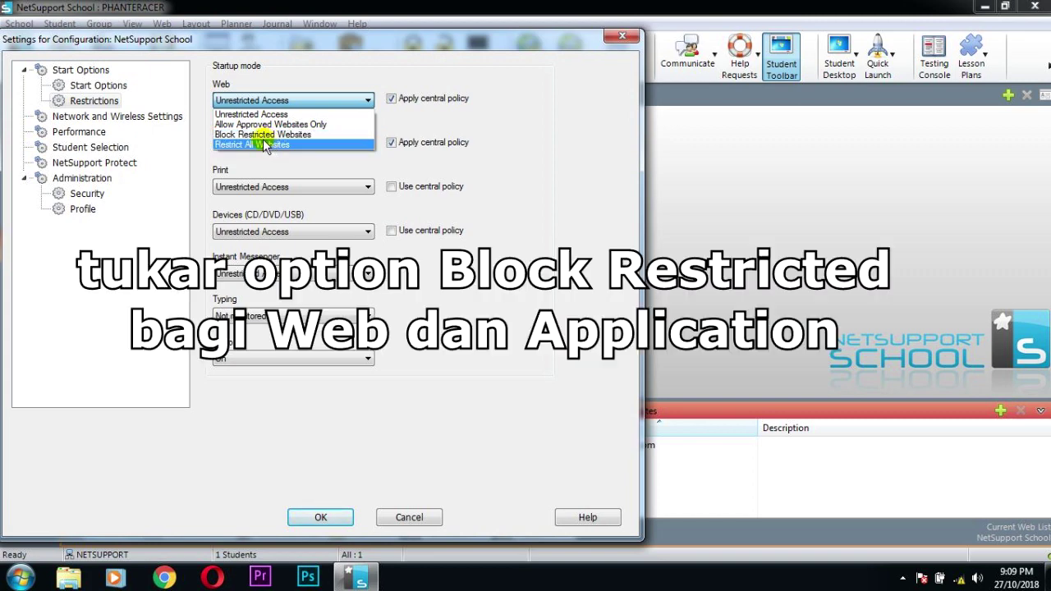
pyautogui.click(263, 135)
pyautogui.click(271, 143)
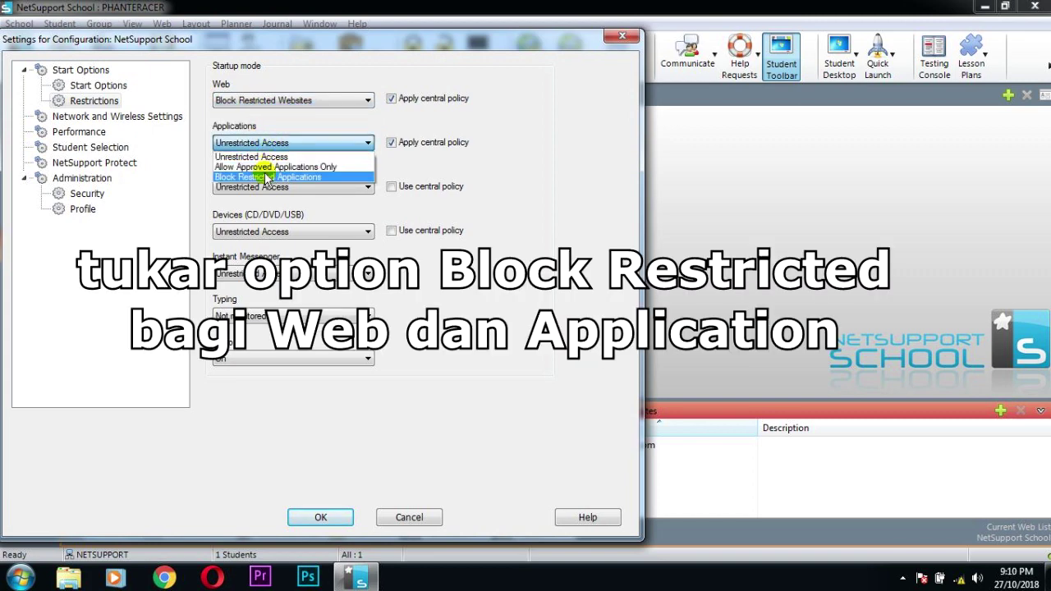
pyautogui.click(268, 173)
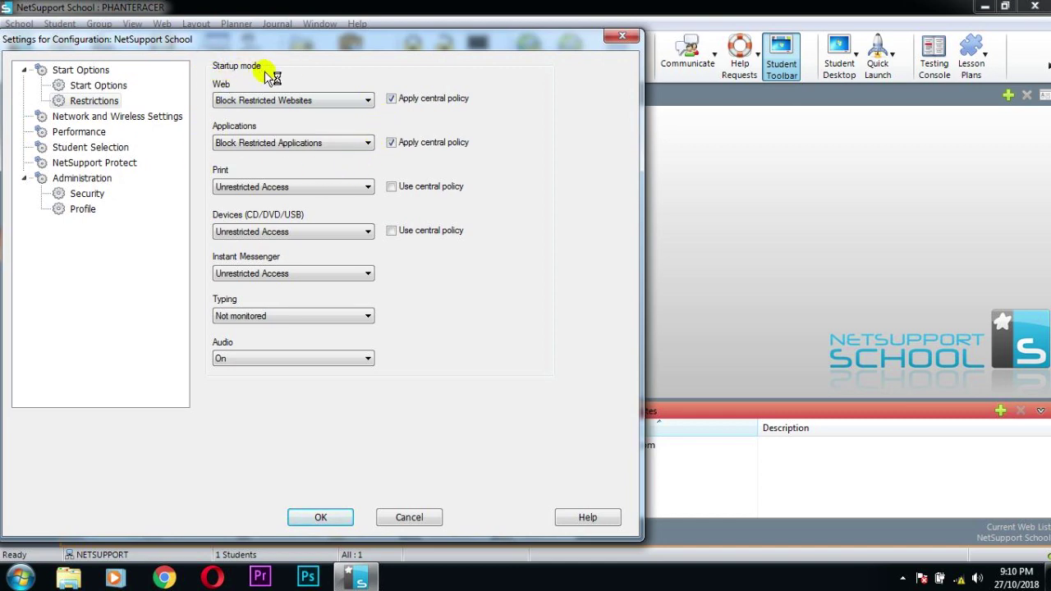
pyautogui.click(329, 517)
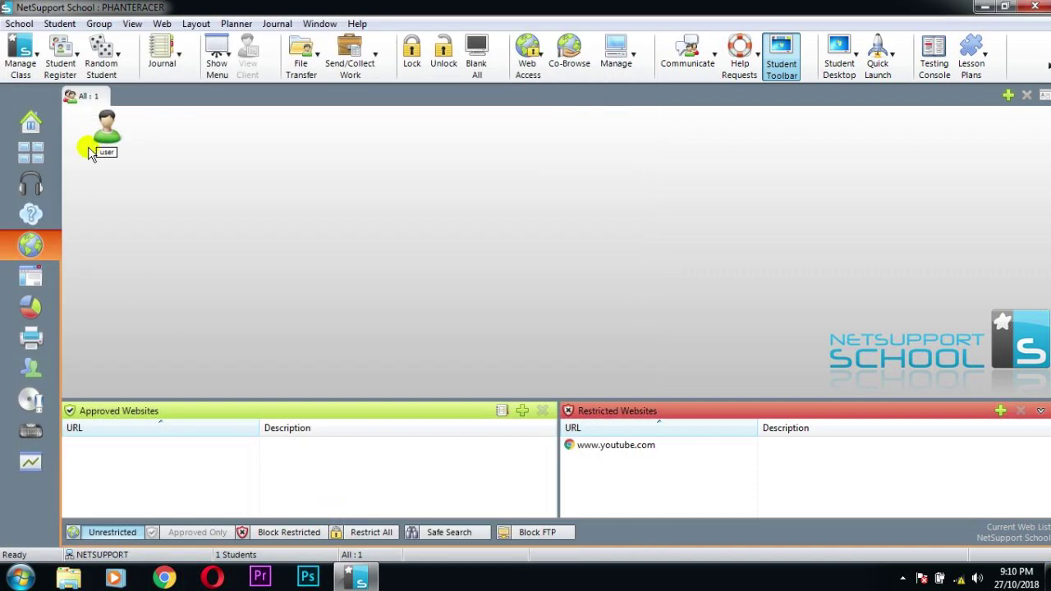
# - Exit the teacher console and confirm the exit
pyautogui.click(18, 23)
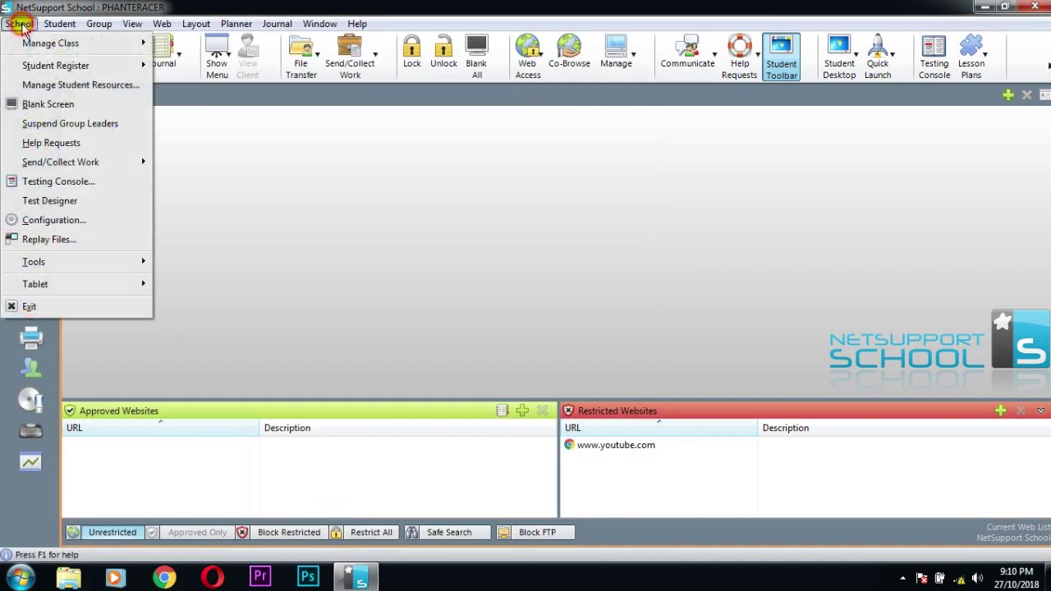
pyautogui.click(42, 307)
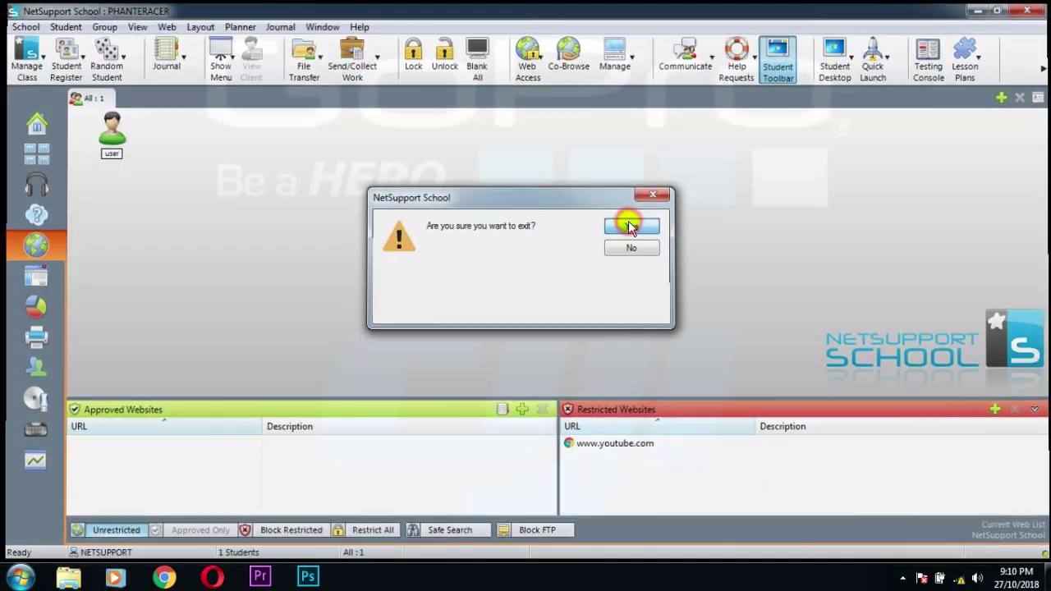
pyautogui.click(630, 227)
# - Start the NetSupport School Tutor Console again and finish the deploy dialog for room NETSUPPORT without adding any computers
pyautogui.press('super')
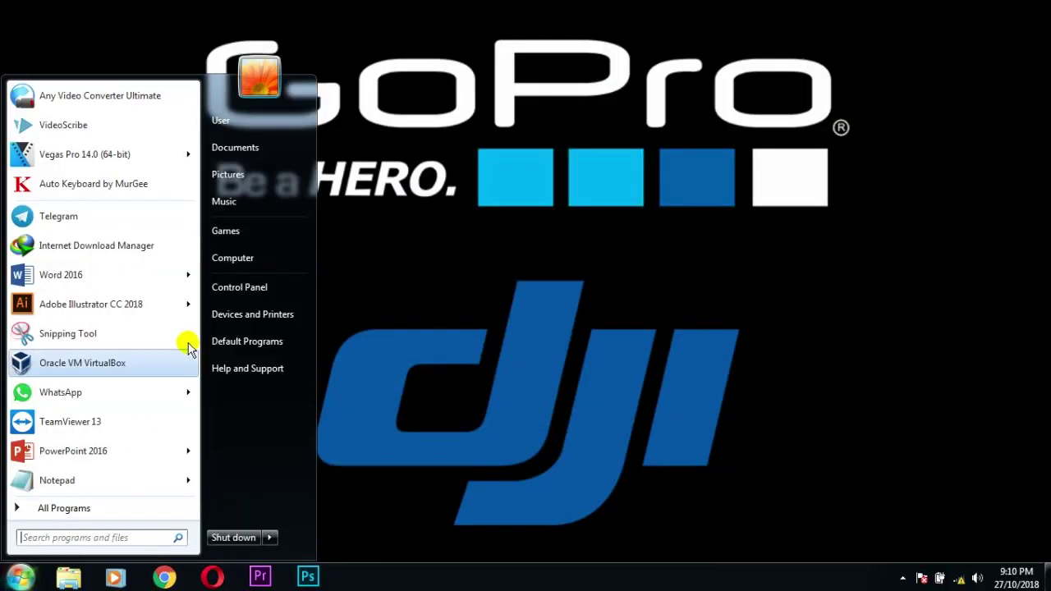
pyautogui.write('tutu')
pyautogui.press('BackSpace')
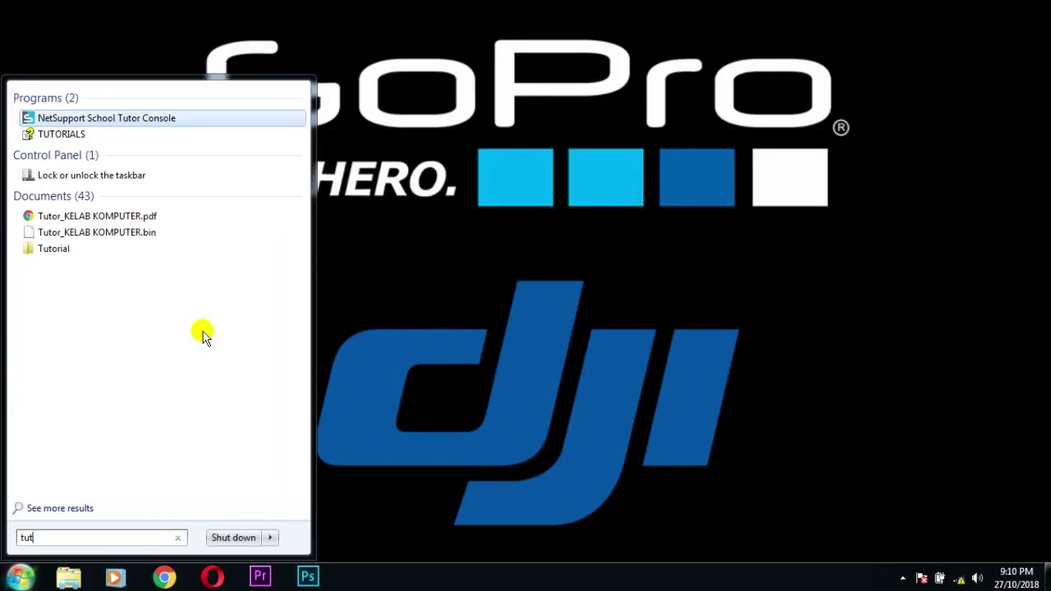
pyautogui.click(162, 120)
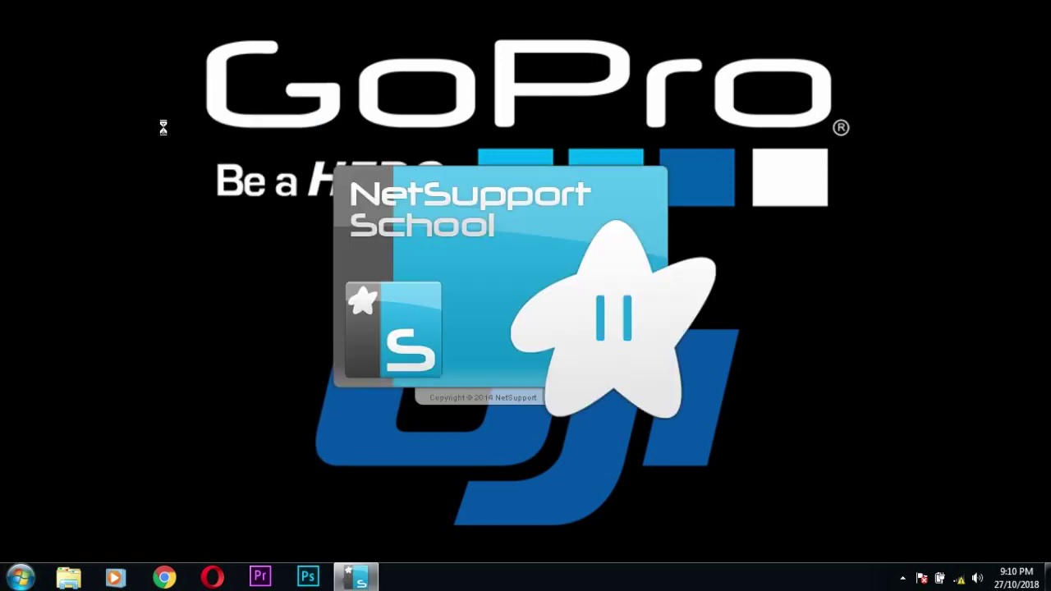
pyautogui.click(450, 230)
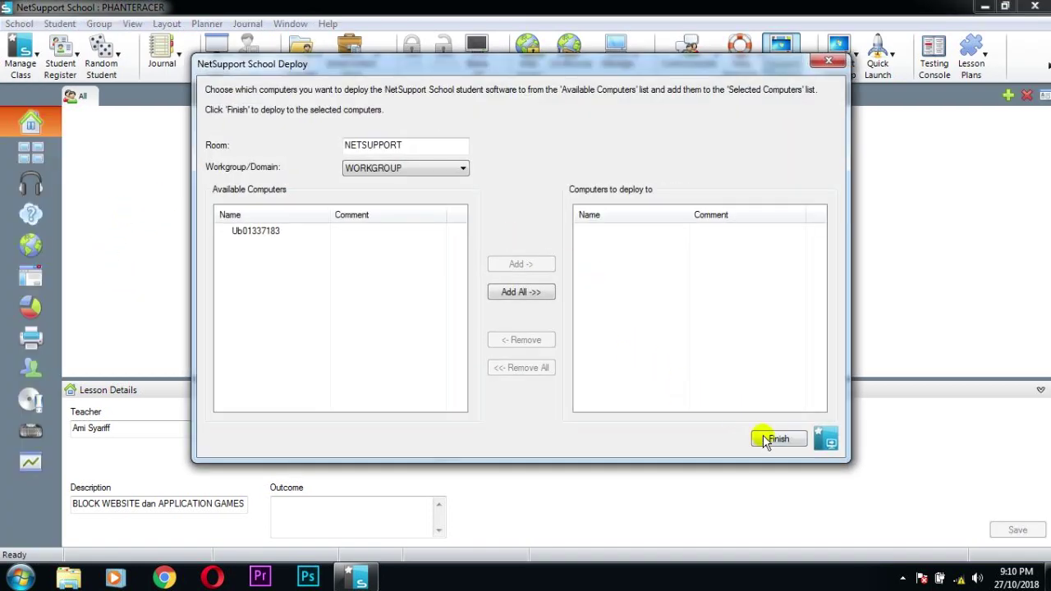
pyautogui.click(777, 439)
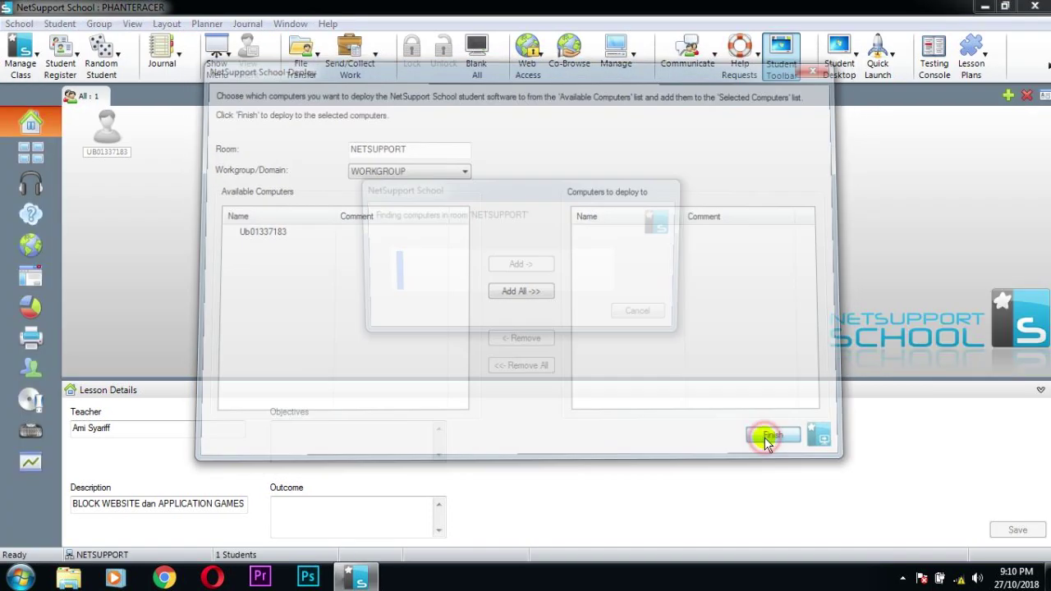